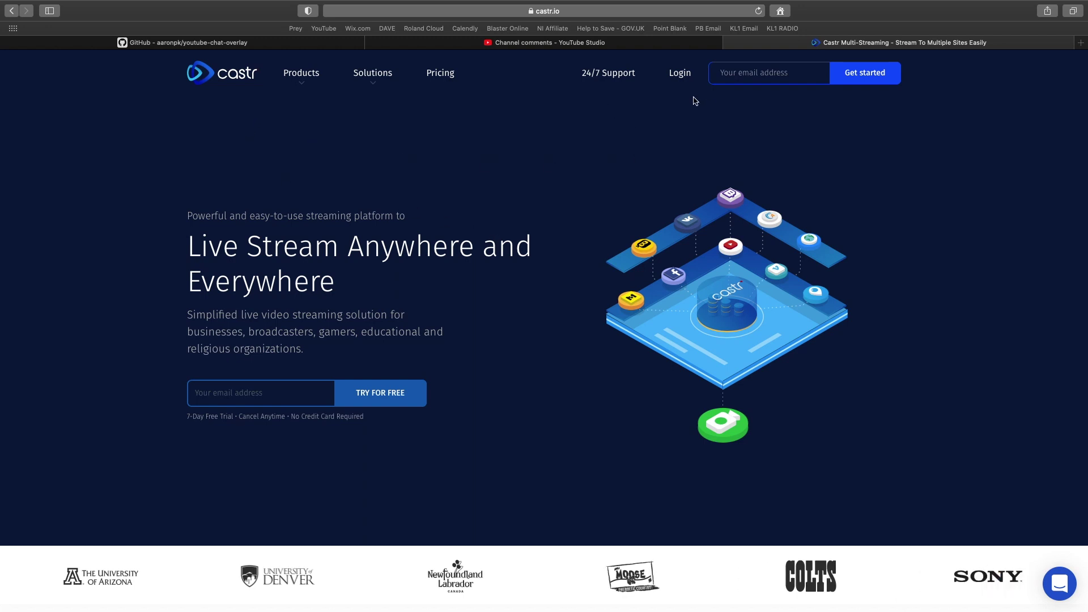
{"action": "left_click", "coordinate": [440, 82]}
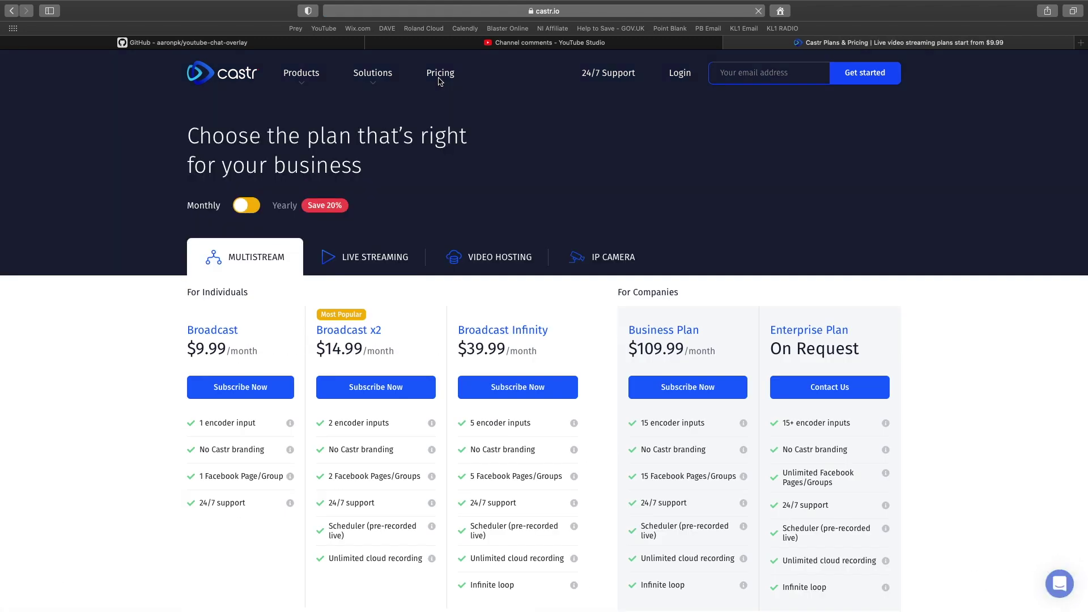
{"action": "scroll", "coordinate": [74, 394], "scroll_direction": "down", "scroll_amount": 3}
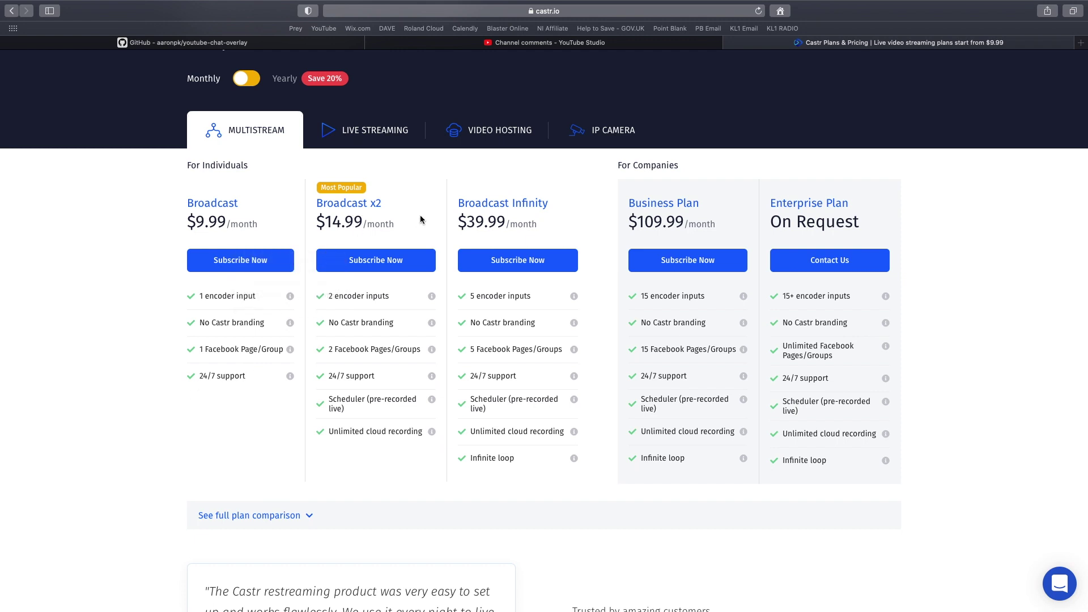
{"action": "left_click", "coordinate": [242, 83]}
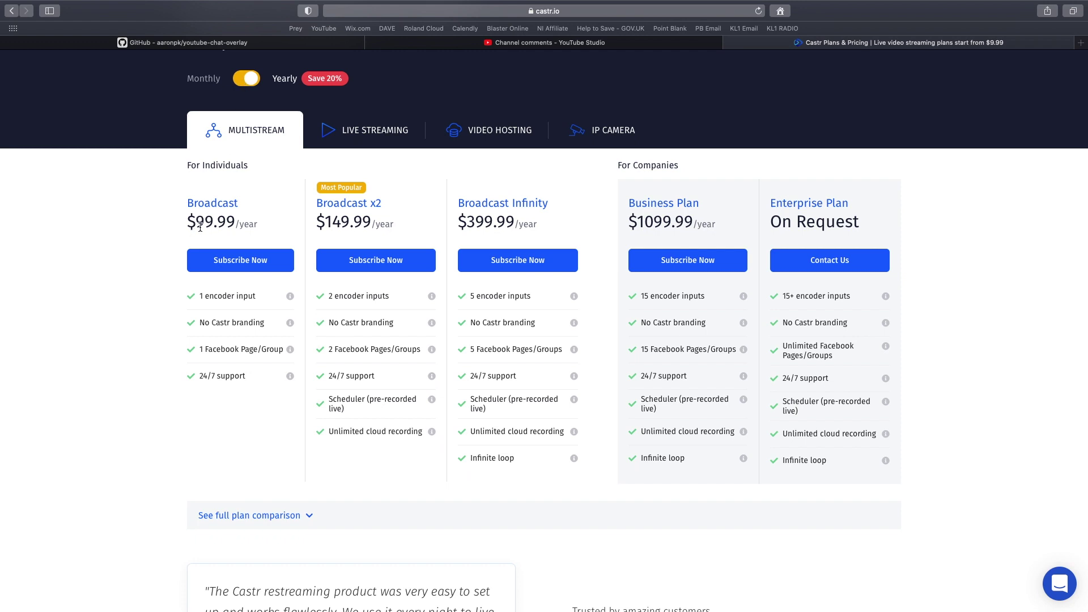
{"action": "left_click", "coordinate": [247, 83]}
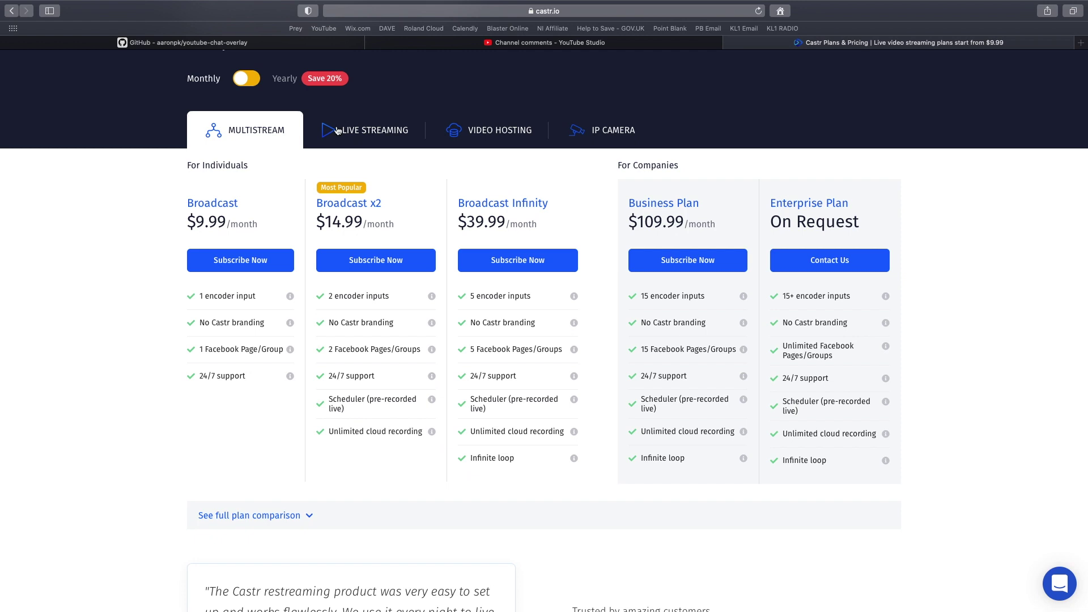
{"action": "left_click", "coordinate": [359, 136]}
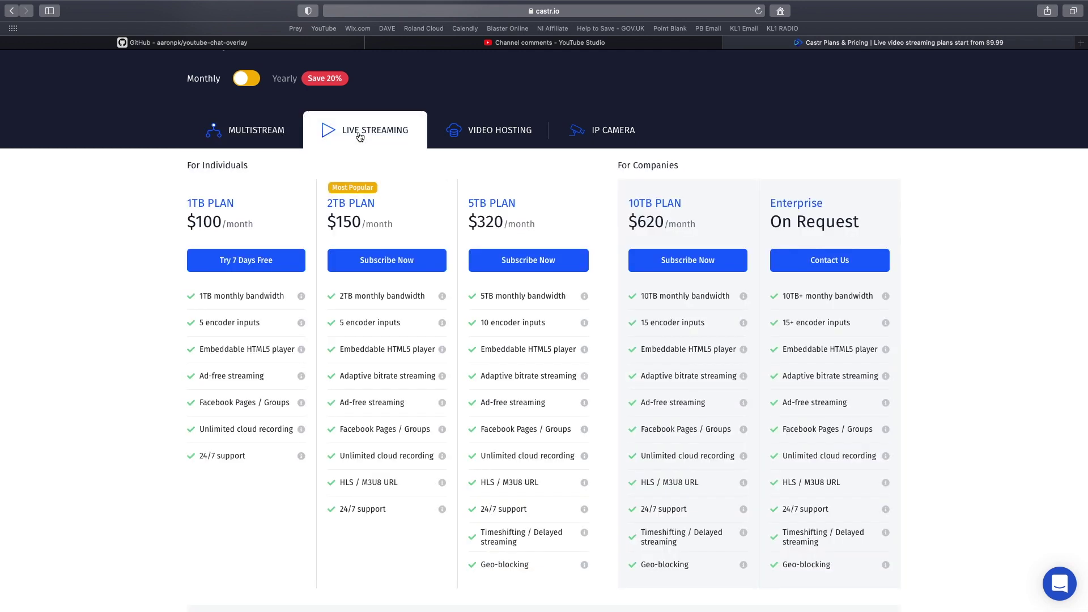
{"action": "left_click", "coordinate": [485, 134]}
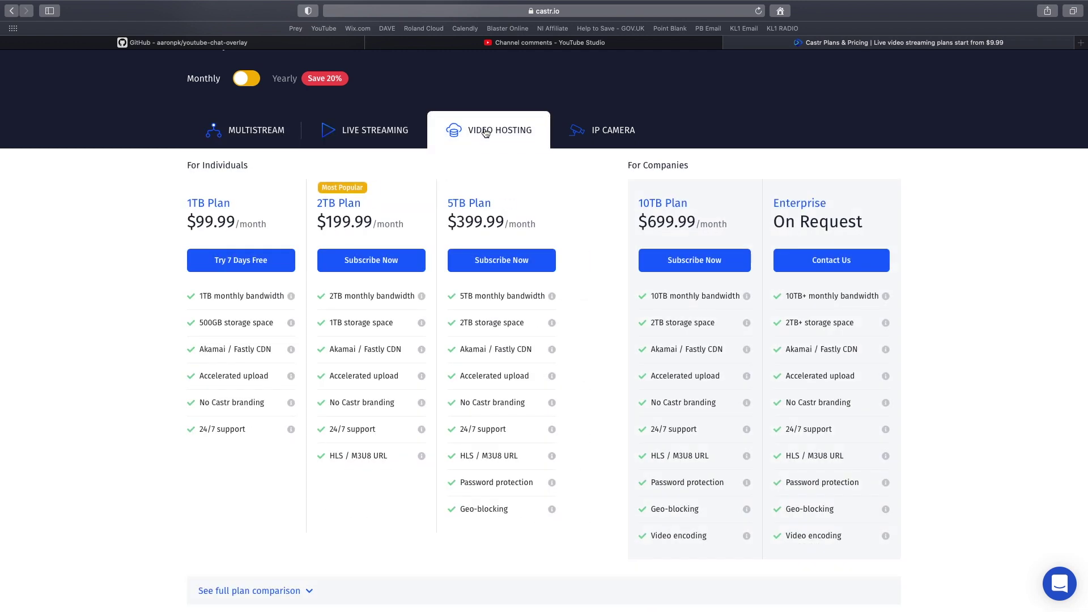
{"action": "left_click", "coordinate": [617, 134]}
{"action": "left_click", "coordinate": [250, 138]}
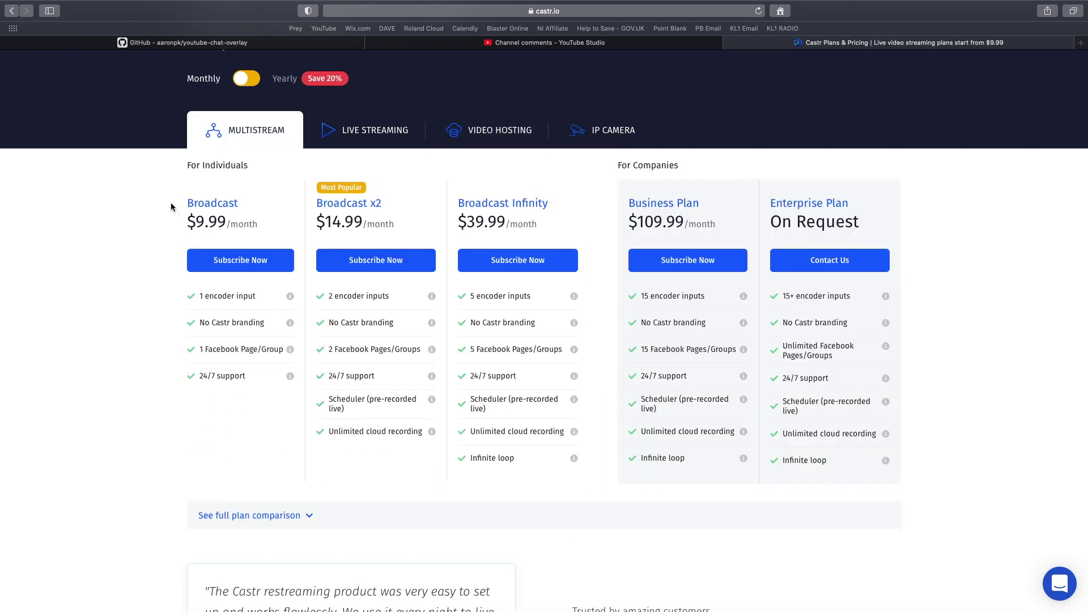
{"action": "scroll", "coordinate": [221, 190], "scroll_direction": "up", "scroll_amount": 3}
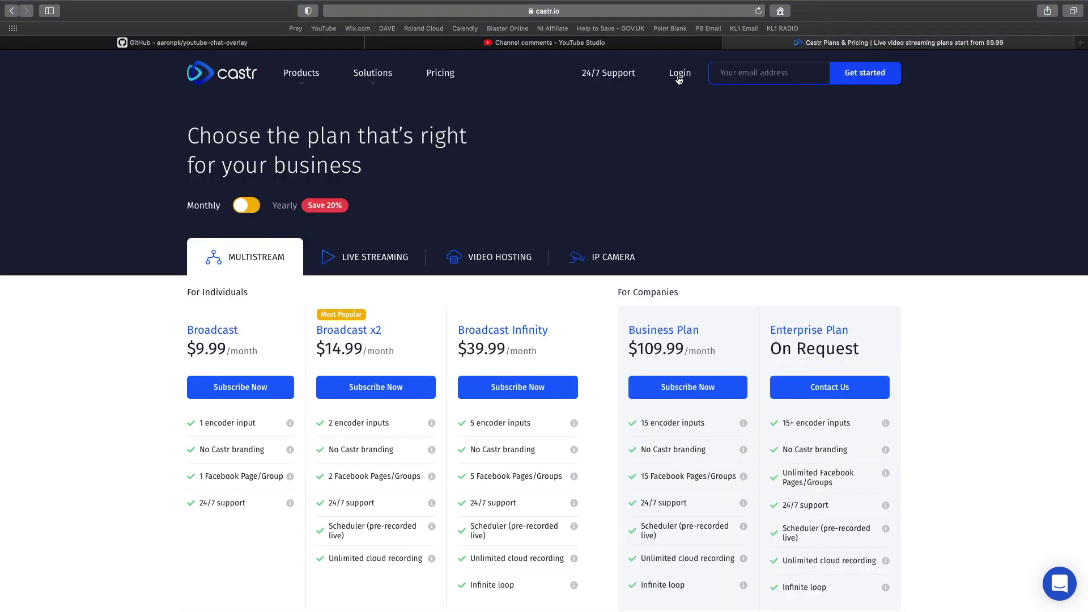
Step: Sign in to Castr and start a new simulcast stream
{"action": "left_click", "coordinate": [678, 79]}
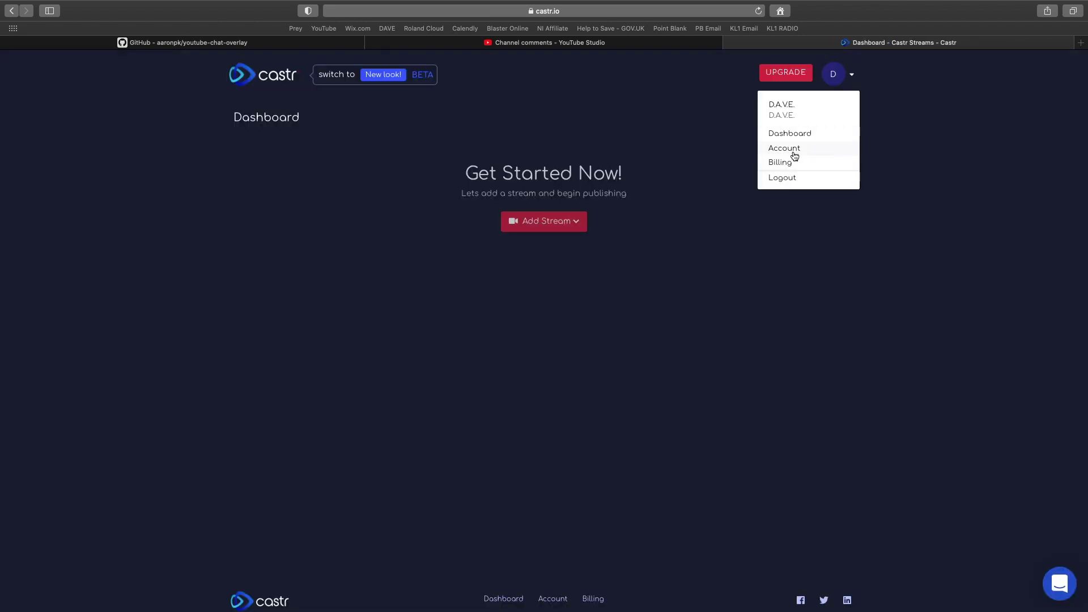
{"action": "left_click", "coordinate": [761, 238]}
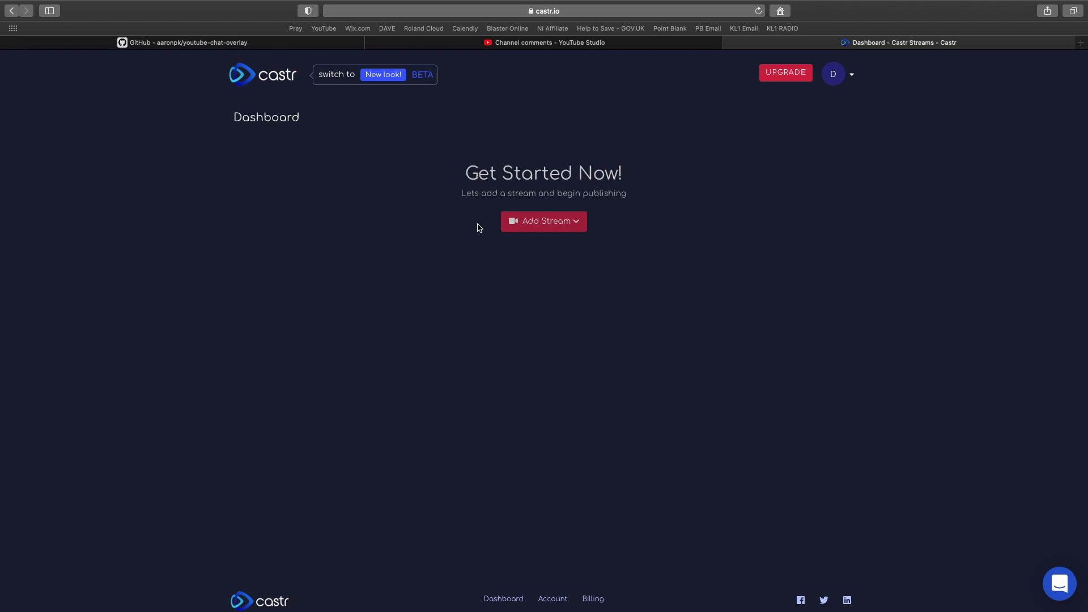
{"action": "left_click", "coordinate": [576, 223]}
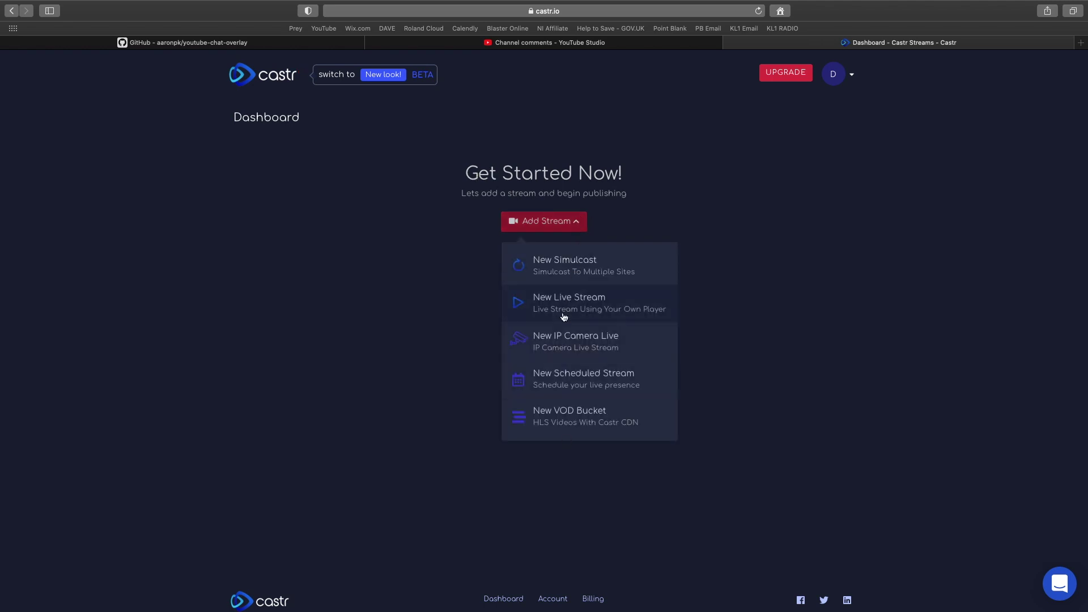
{"action": "left_click", "coordinate": [565, 267]}
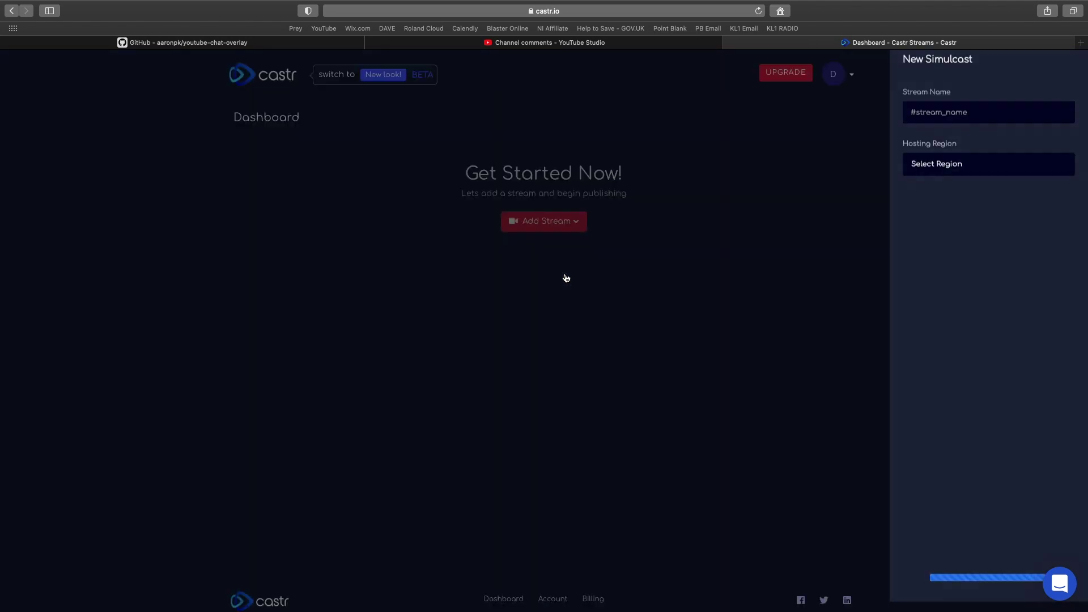
Step: Name the stream D.A.V.E. and set its hosting region to EU-West (London, UK)
{"action": "type", "text": "D.A.V.E.."}
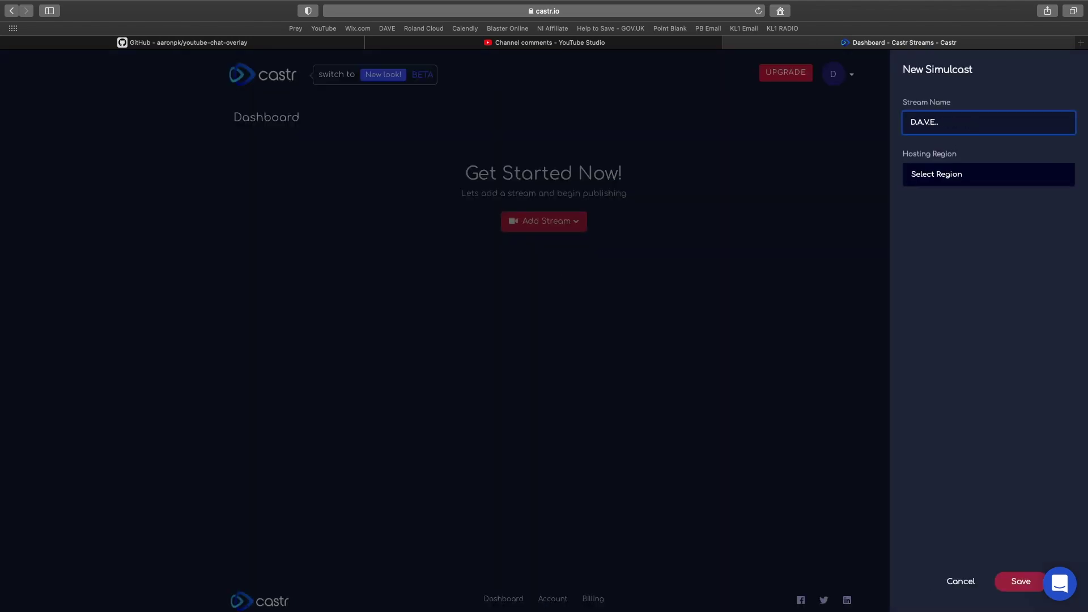
{"action": "left_click", "coordinate": [1027, 176]}
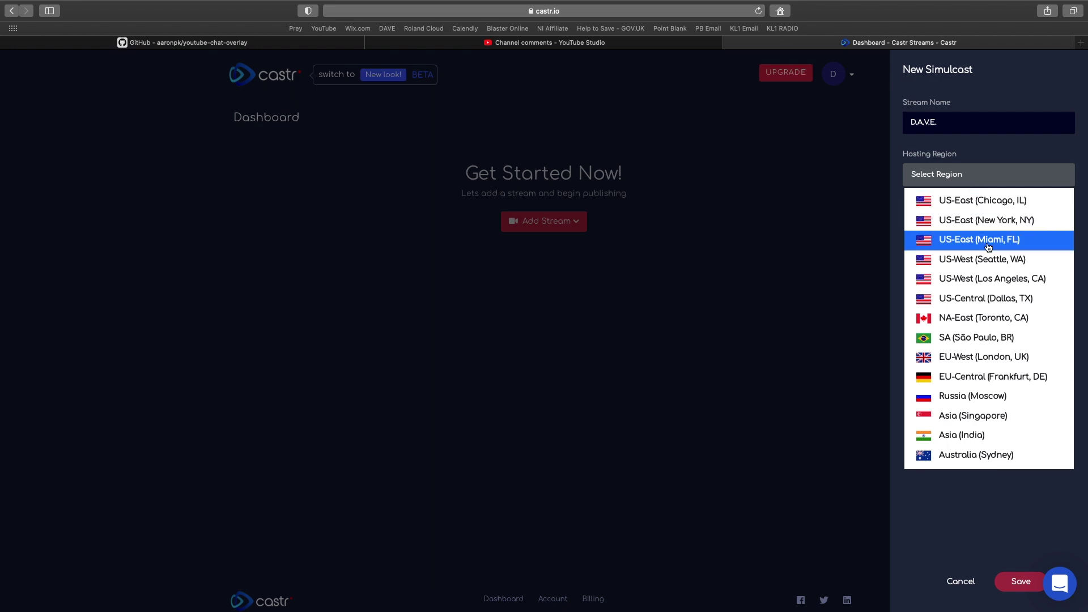
{"action": "left_click", "coordinate": [970, 363]}
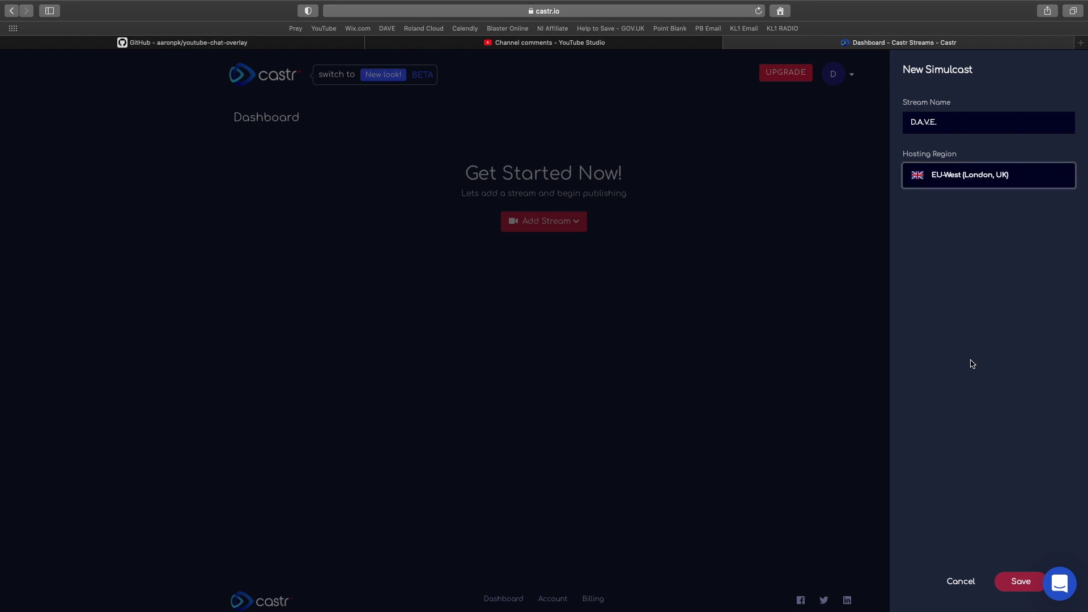
Step: Save the D.A.V.E. stream and pick YouTube Events as its first publish platform
{"action": "left_click", "coordinate": [1017, 582]}
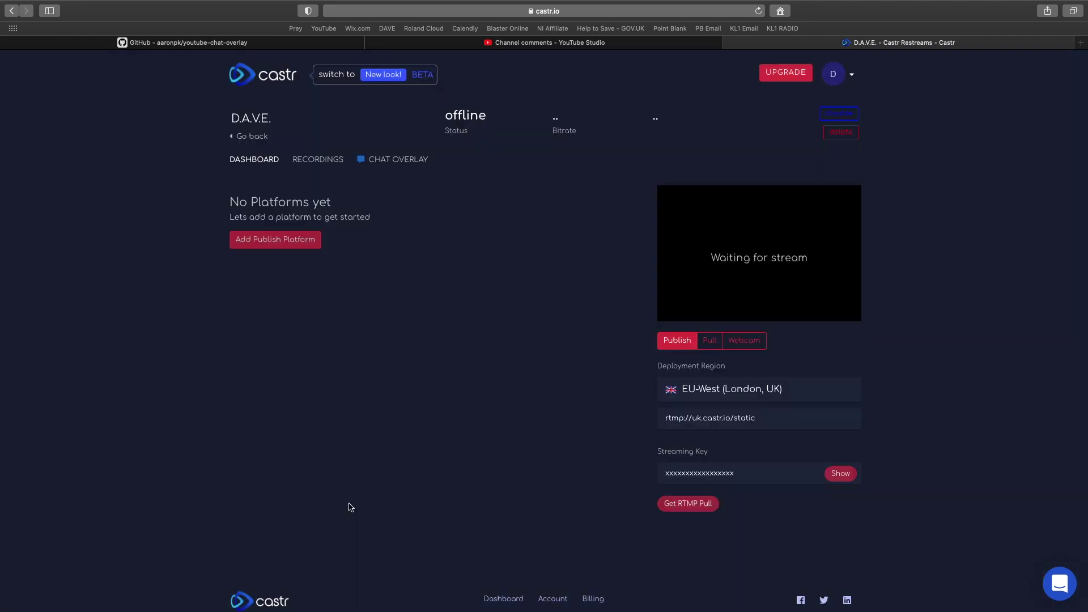
{"action": "left_click", "coordinate": [283, 240]}
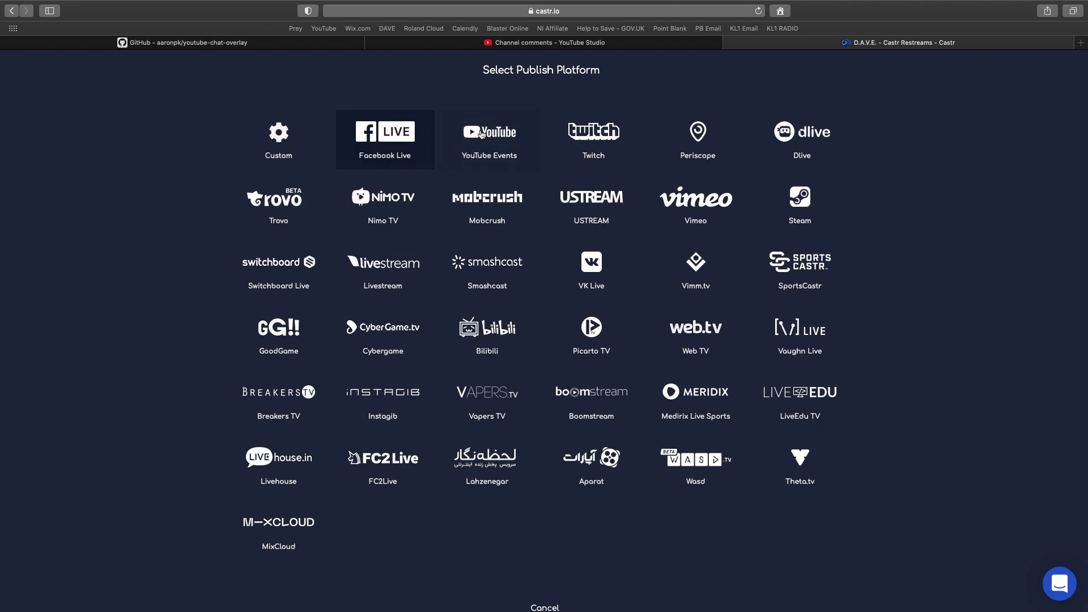
{"action": "left_click", "coordinate": [502, 137]}
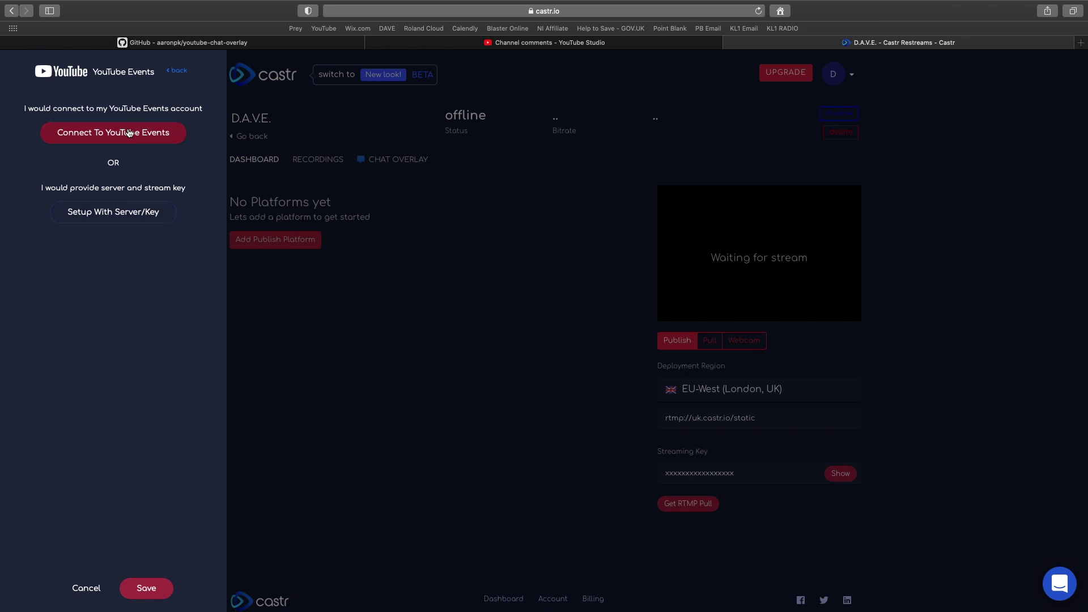
Step: Connect the YouTube account through Google and save a new event titled DNB MADNESS
{"action": "left_click", "coordinate": [130, 134]}
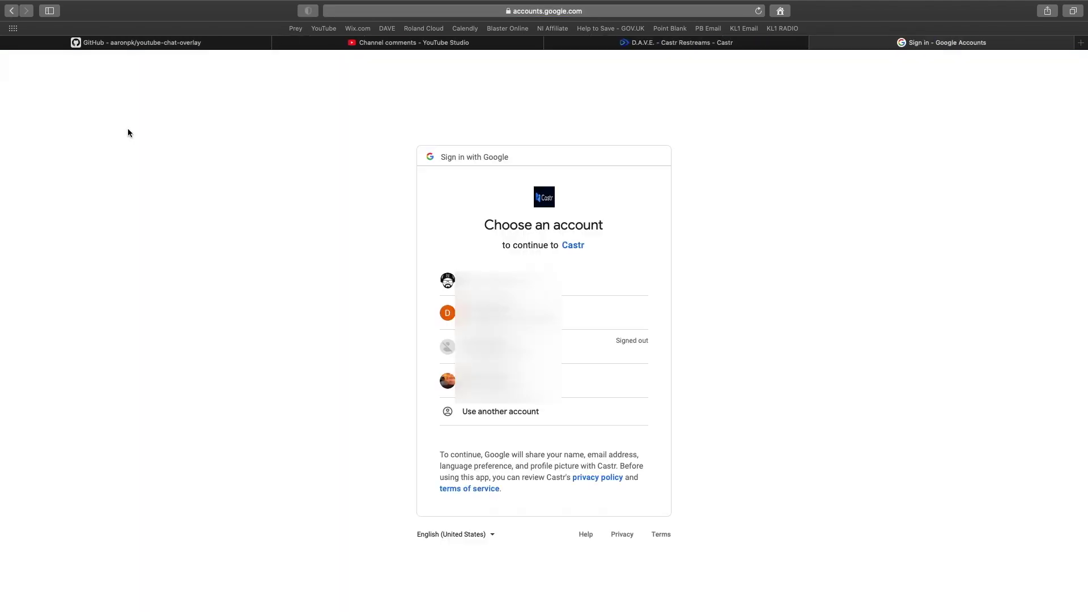
{"action": "left_click", "coordinate": [453, 280]}
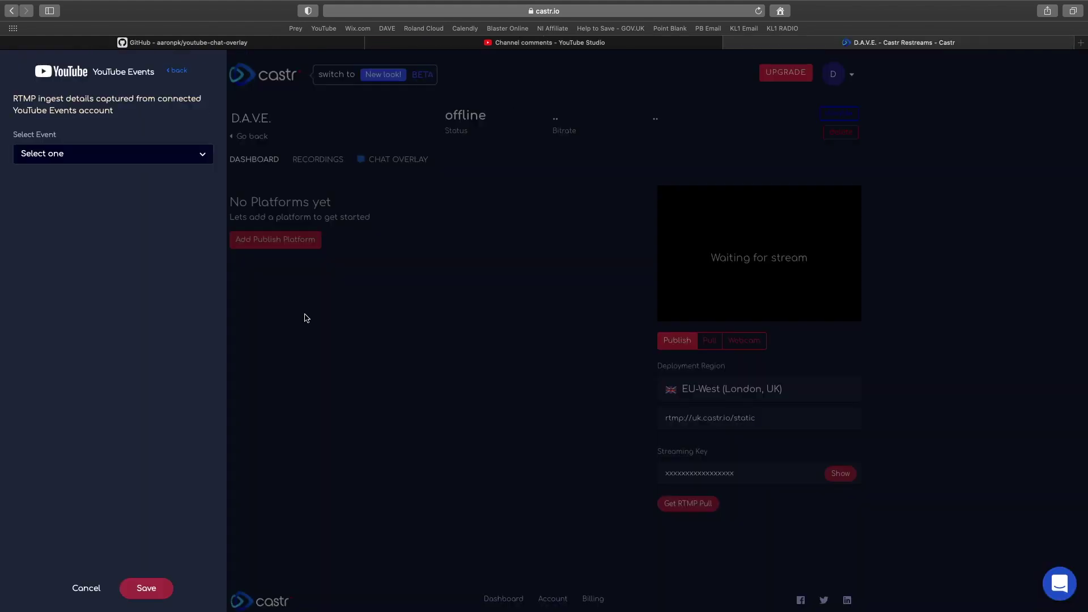
{"action": "left_click", "coordinate": [171, 155]}
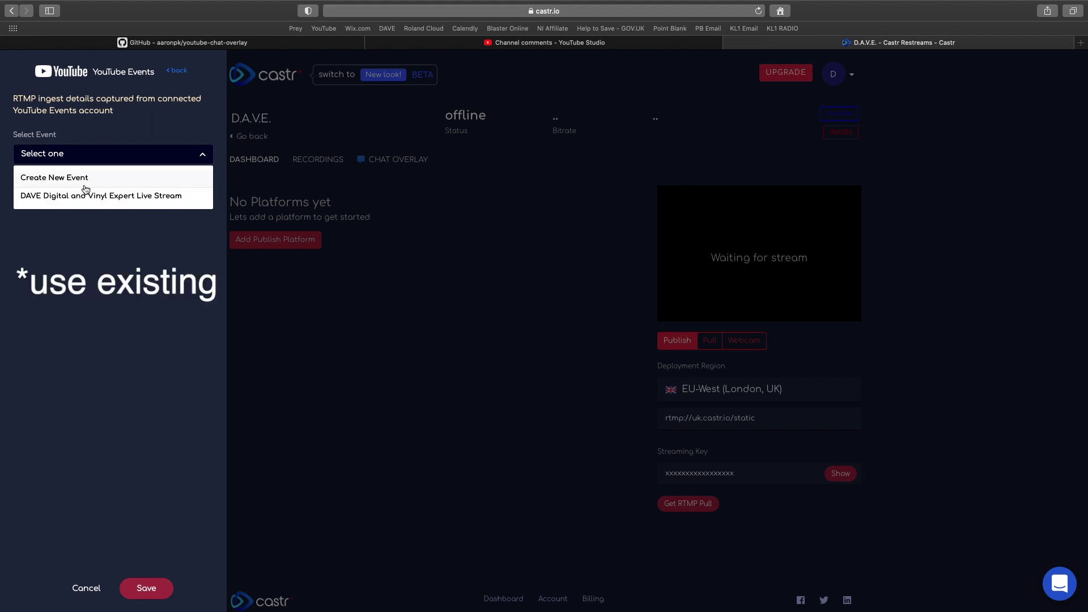
{"action": "left_click", "coordinate": [79, 177]}
{"action": "left_click", "coordinate": [70, 203]}
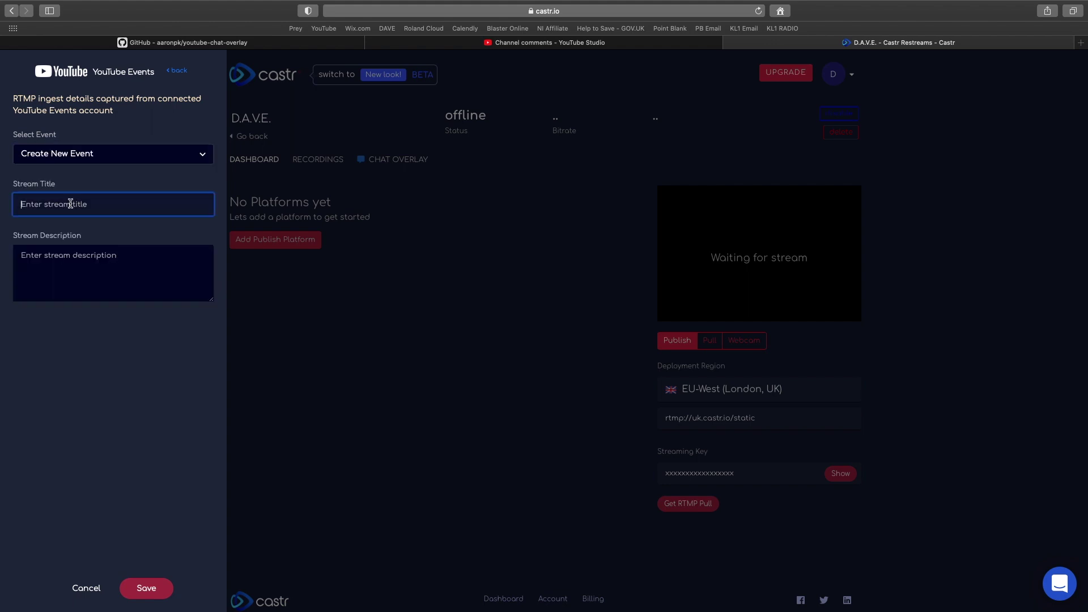
{"action": "type", "text": "DNB MADNESS"}
{"action": "left_click", "coordinate": [57, 264]}
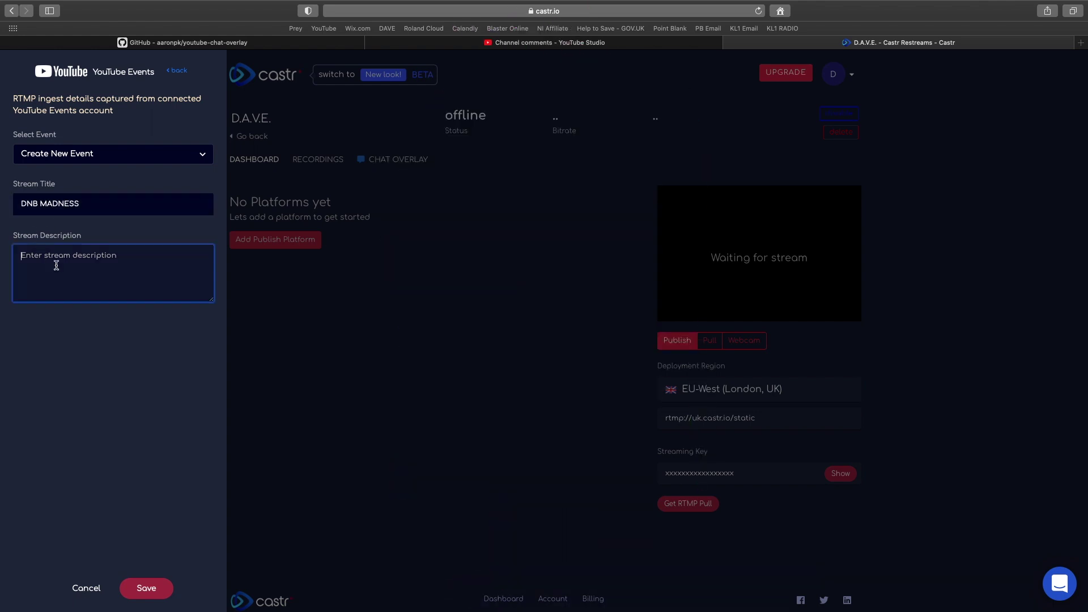
{"action": "left_click", "coordinate": [146, 587]}
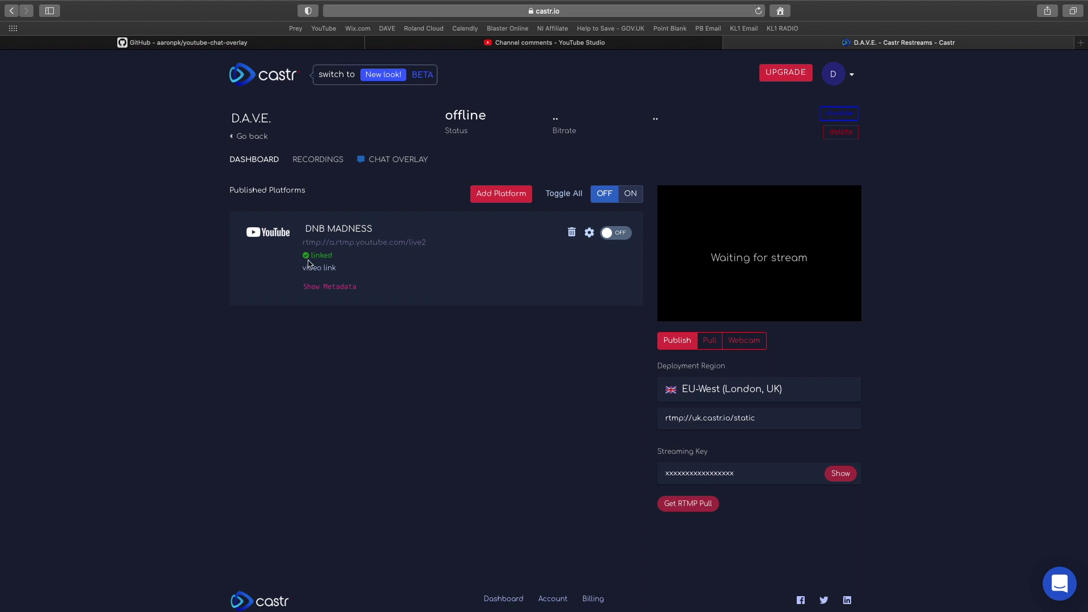
Step: Link the Twitch account with two-factor login and save it using the EU: London, UK server
{"action": "left_click", "coordinate": [483, 195]}
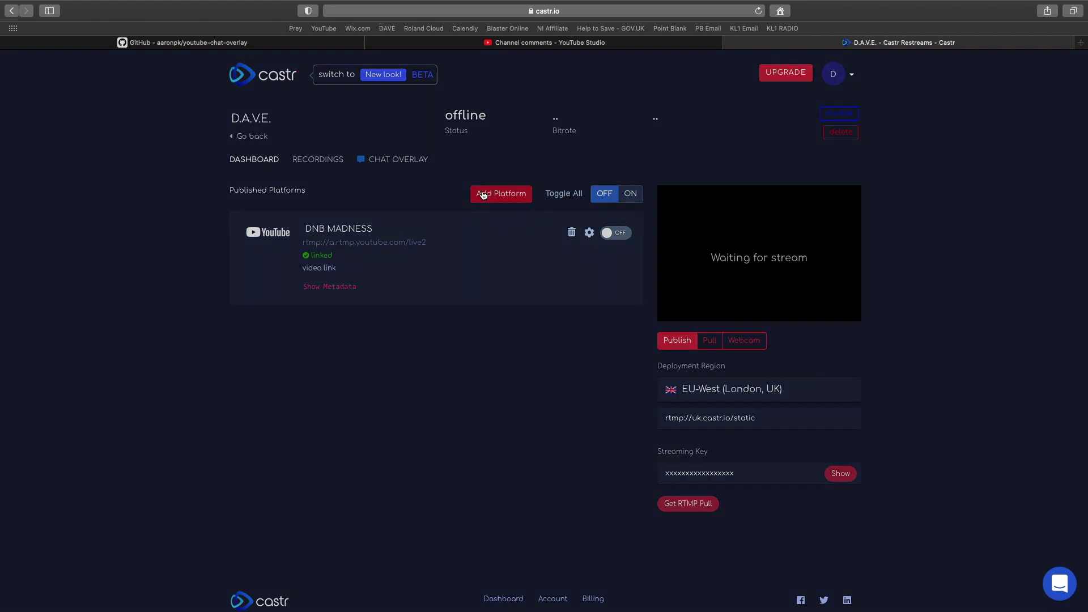
{"action": "left_click", "coordinate": [594, 137]}
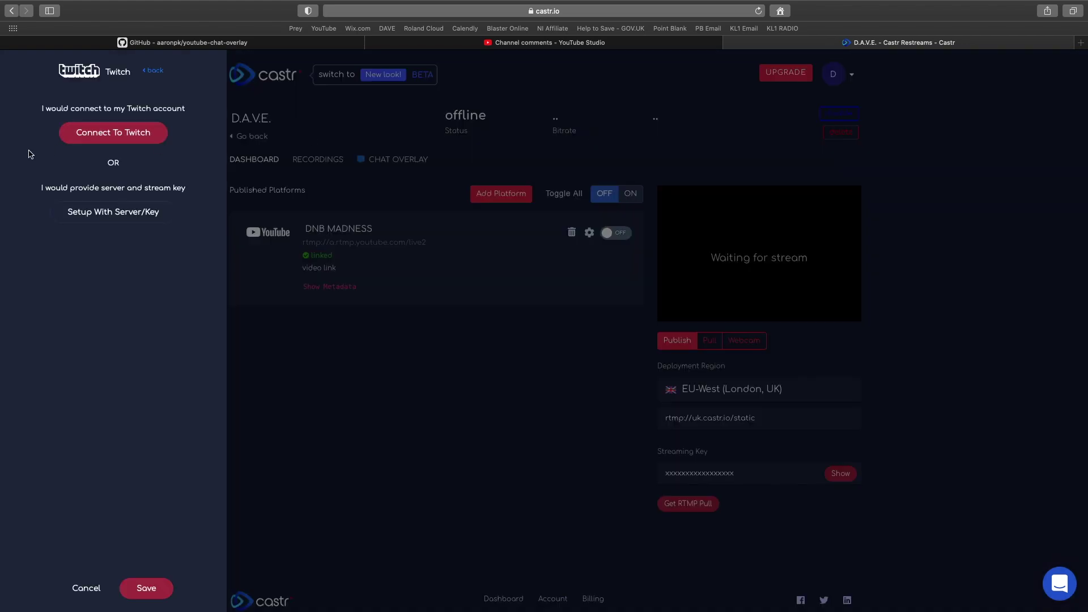
{"action": "left_click", "coordinate": [89, 134]}
{"action": "left_click", "coordinate": [481, 166]}
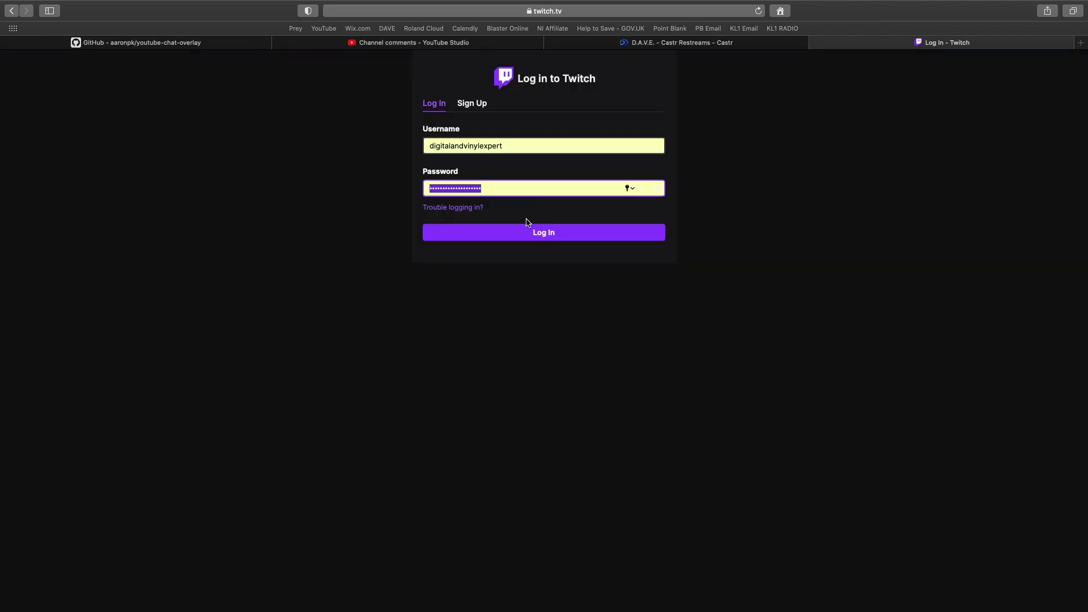
{"action": "left_click", "coordinate": [530, 232]}
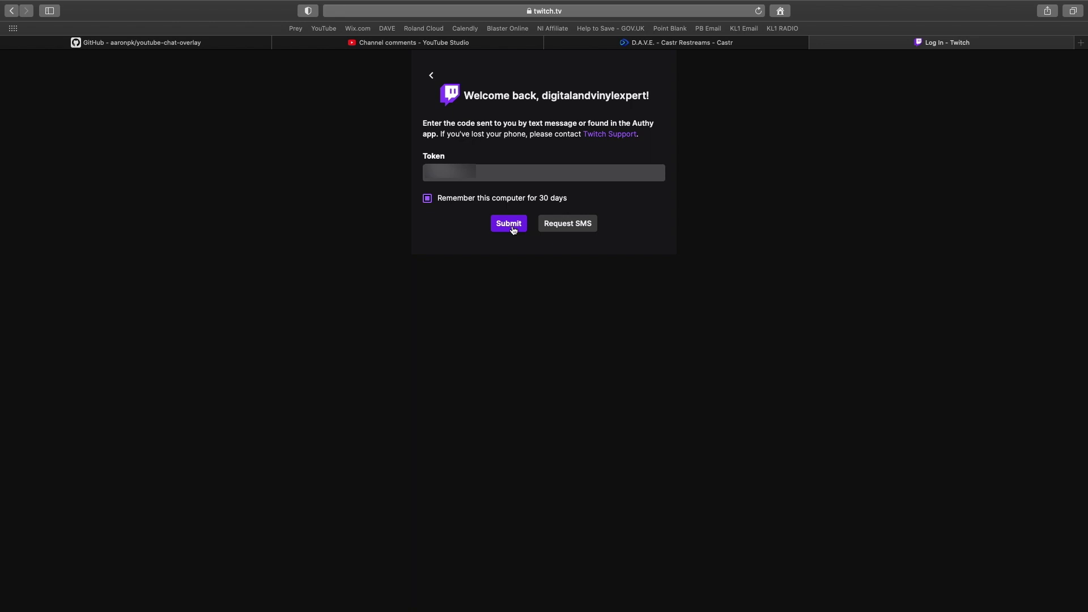
{"action": "left_click", "coordinate": [511, 226]}
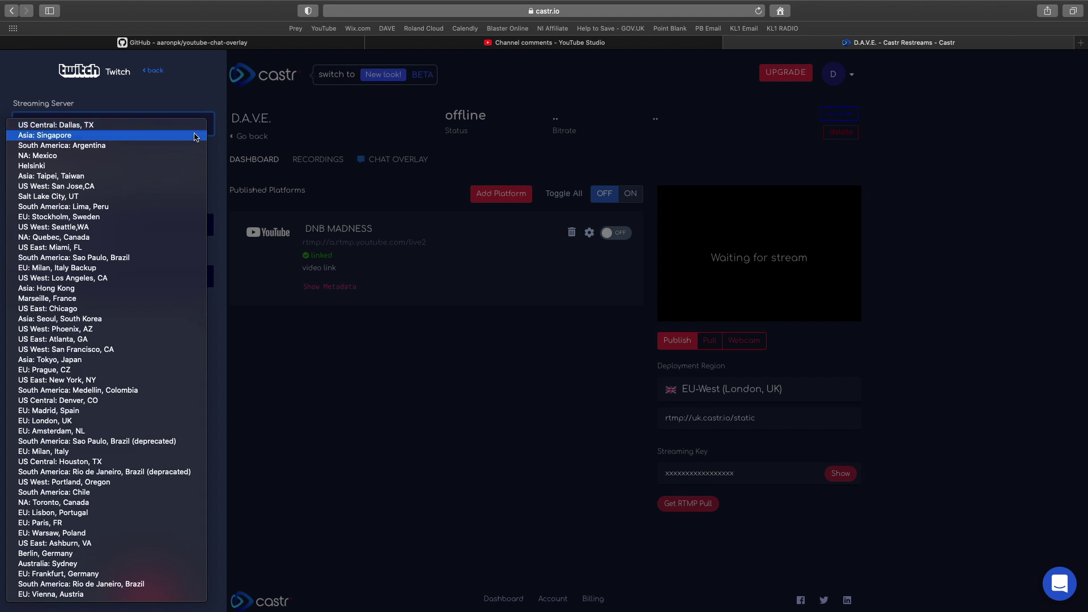
{"action": "left_click", "coordinate": [142, 420]}
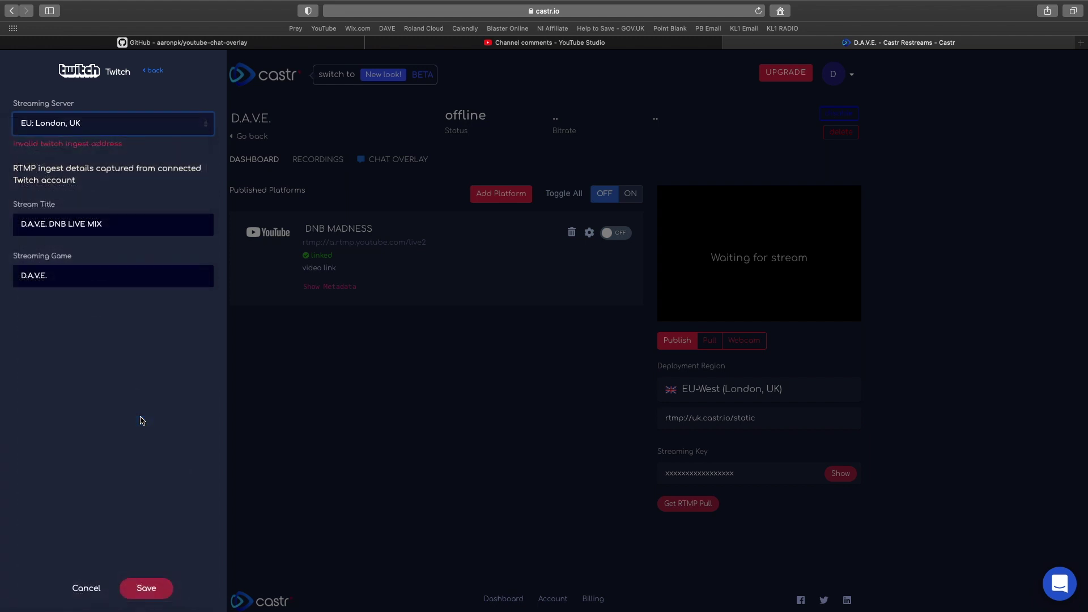
{"action": "left_click", "coordinate": [147, 588]}
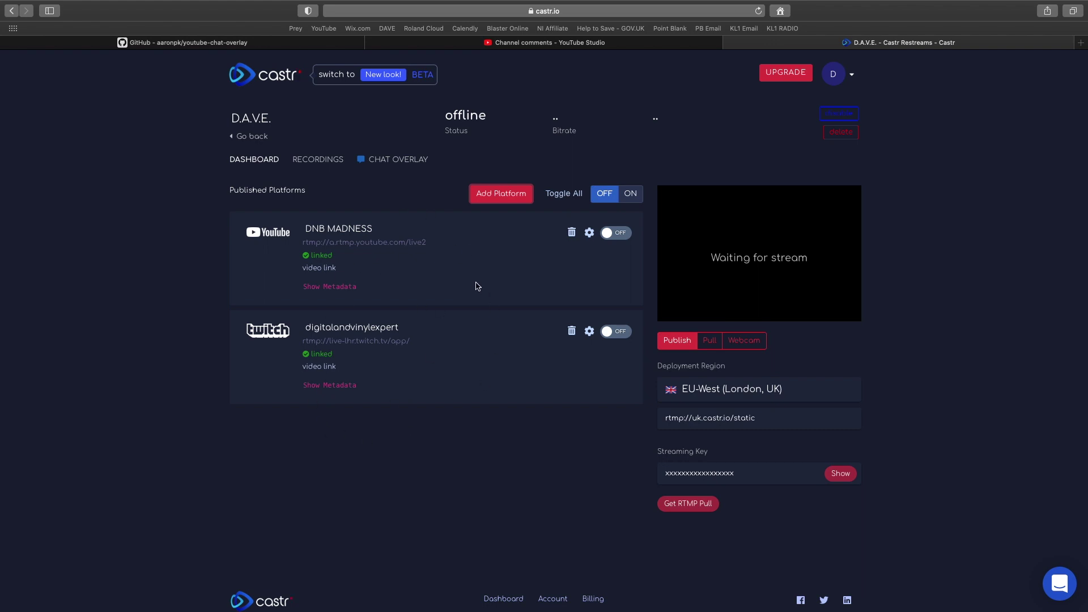
{"action": "left_click", "coordinate": [327, 166]}
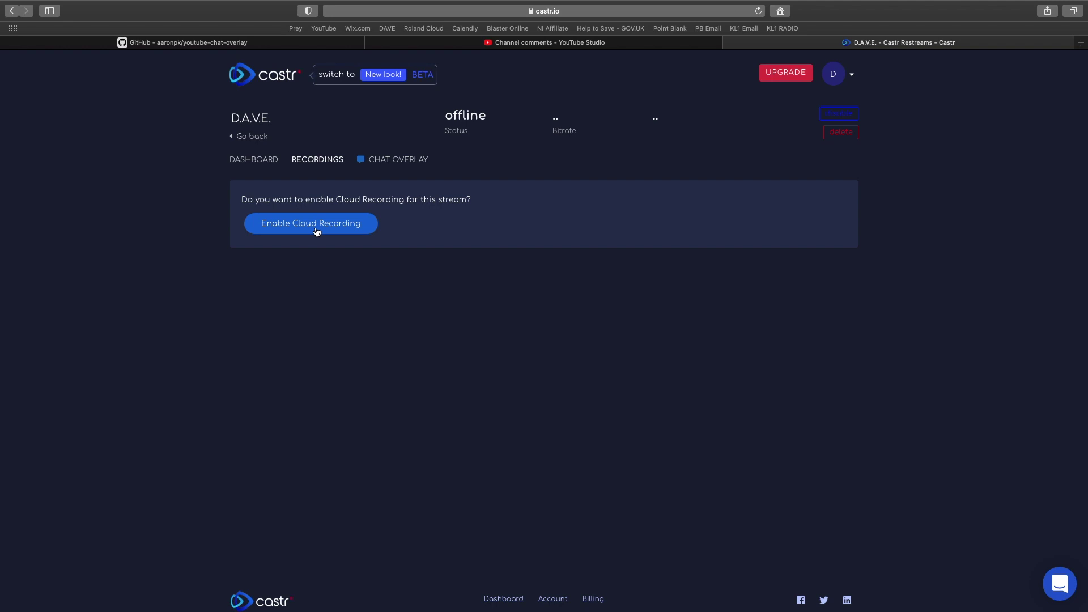
{"action": "left_click", "coordinate": [407, 166]}
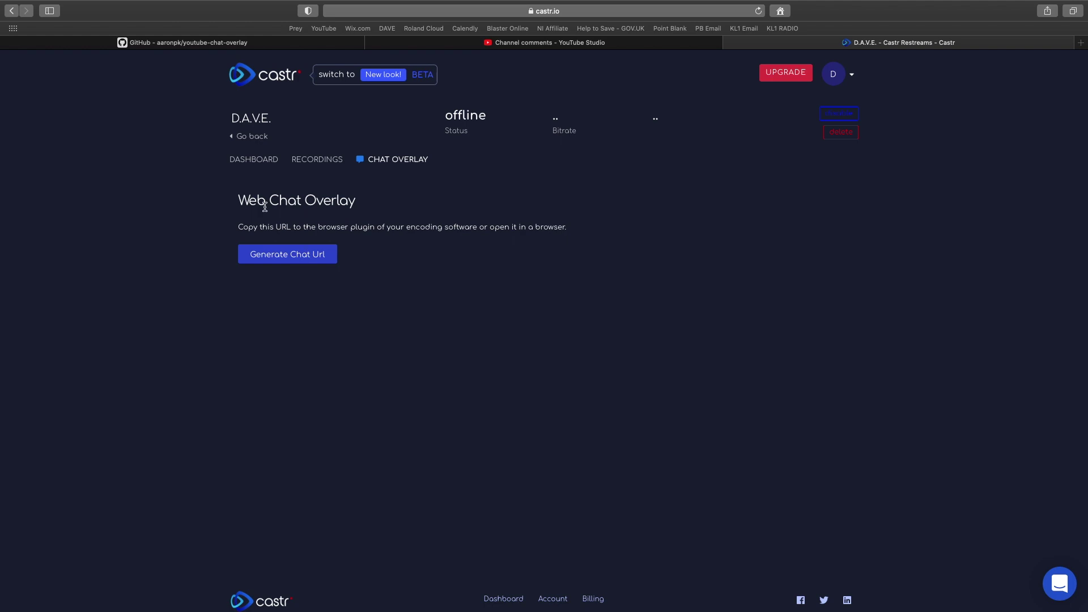
{"action": "left_click", "coordinate": [256, 159]}
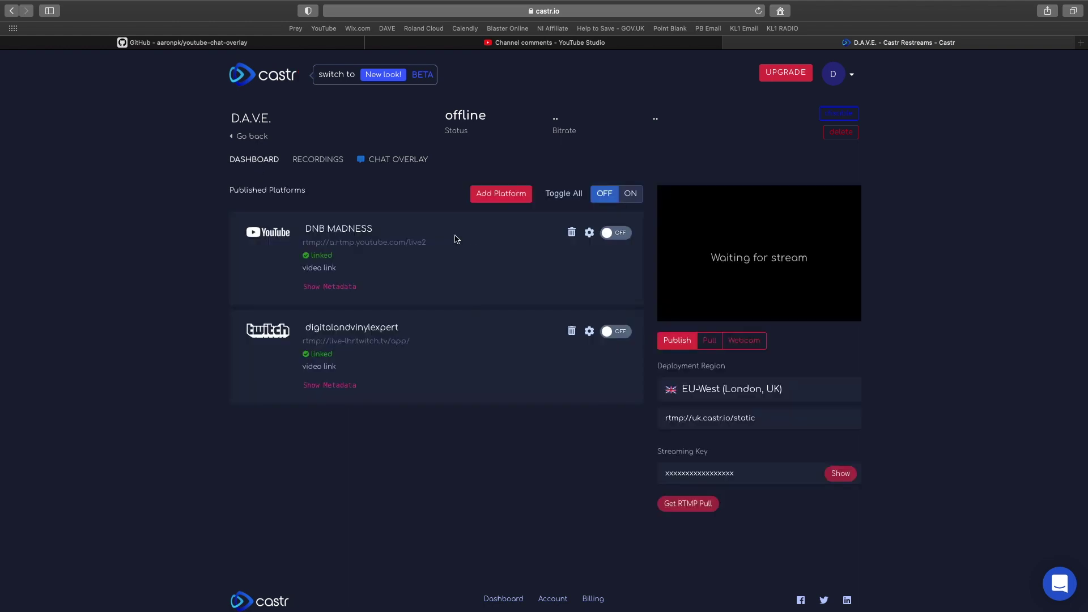
Step: Add a Video Capture Device source using the FaceTime HD Camera (Built-in)
{"action": "left_click", "coordinate": [194, 590]}
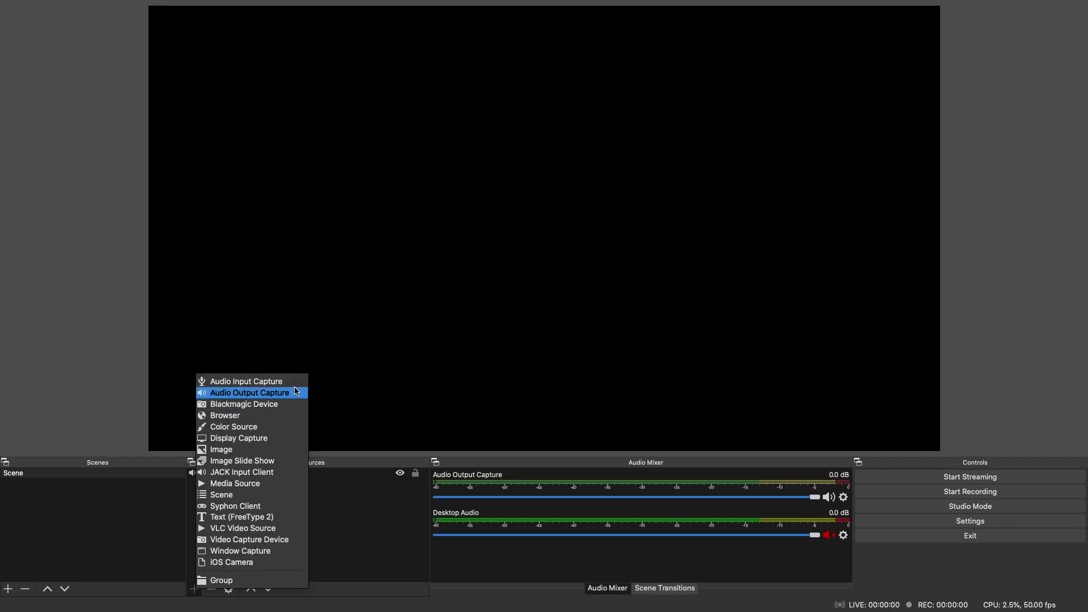
{"action": "left_click", "coordinate": [261, 540]}
{"action": "left_click", "coordinate": [614, 138]}
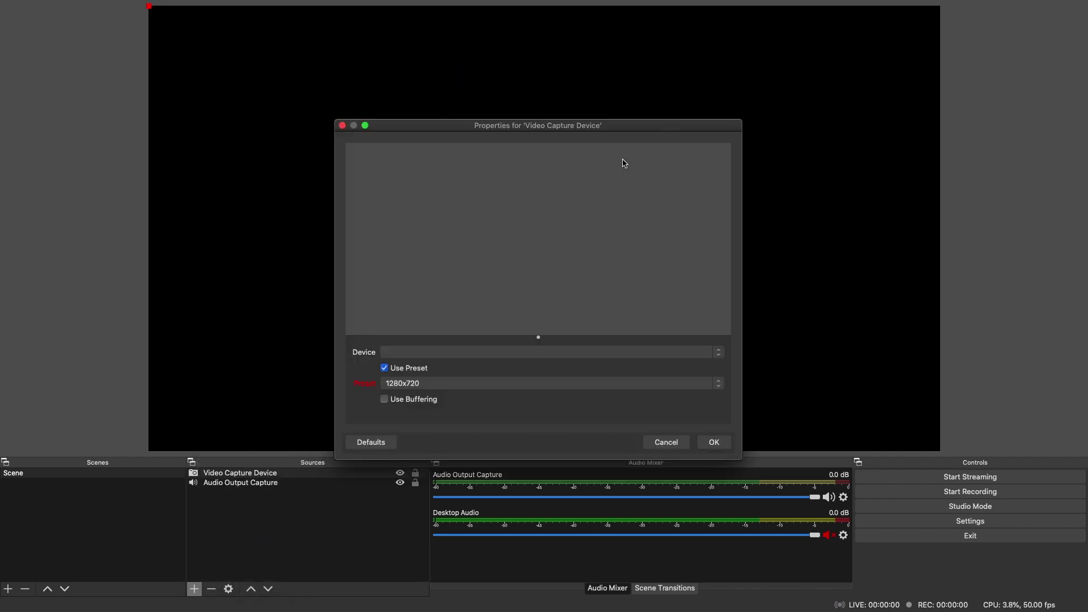
{"action": "left_click", "coordinate": [479, 351]}
{"action": "left_click", "coordinate": [465, 366]}
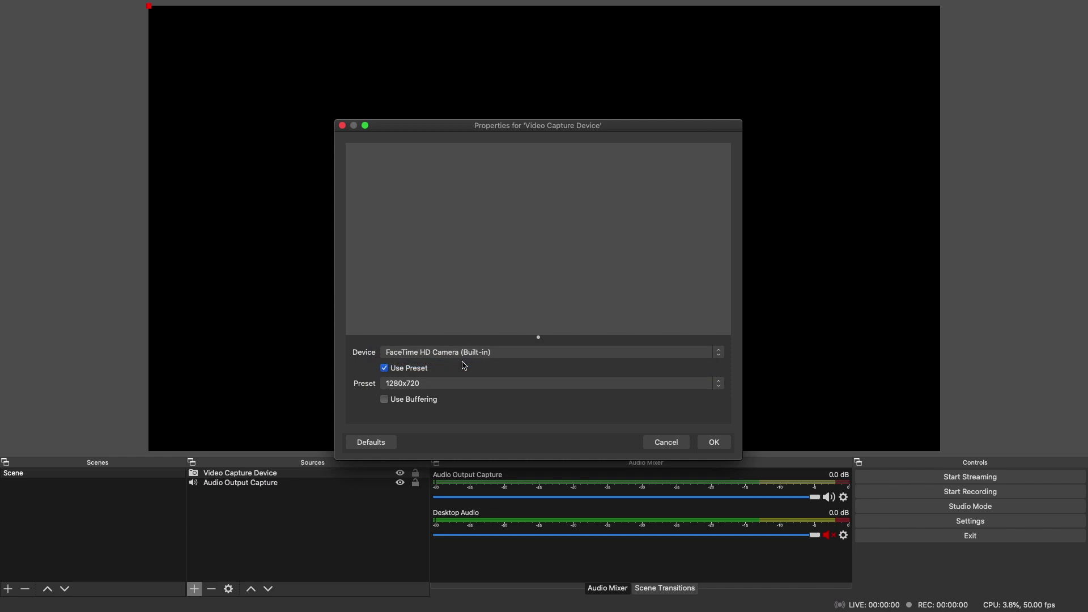
{"action": "key", "text": "Return"}
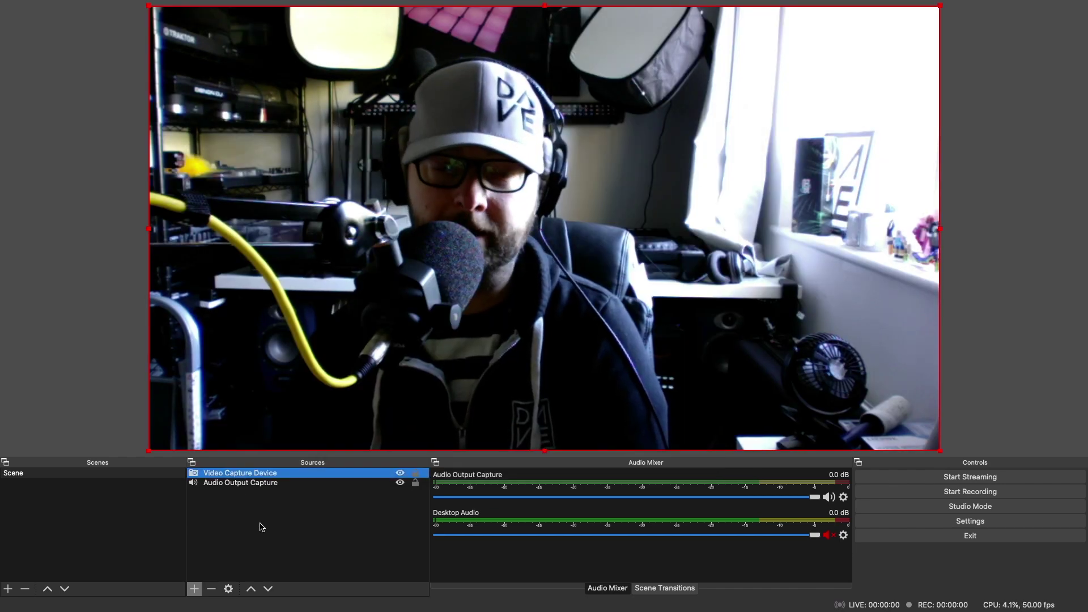
{"action": "left_click", "coordinate": [620, 596]}
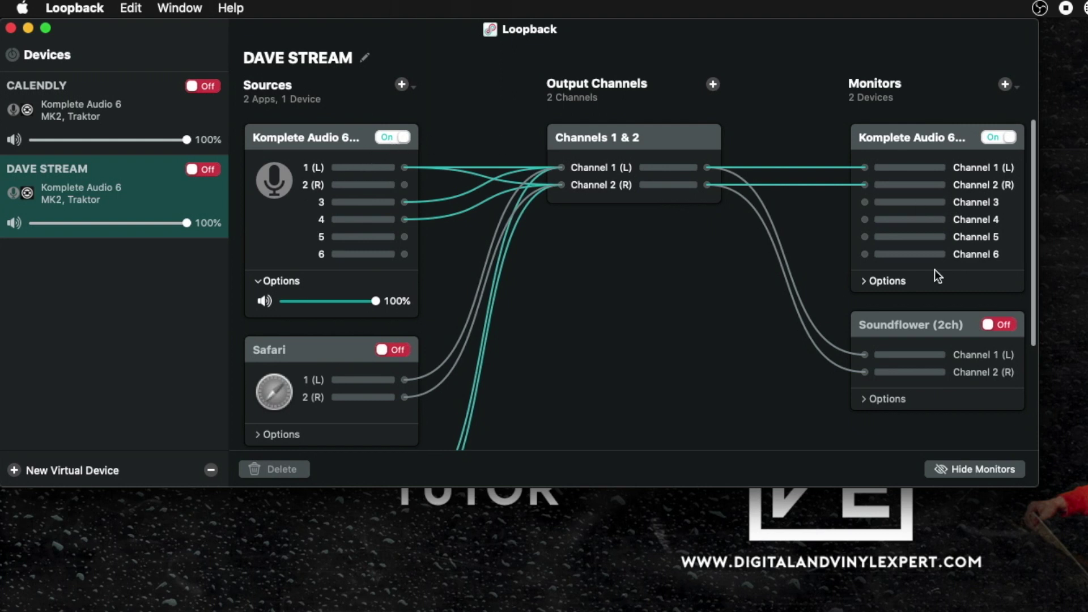
Step: Turn on the Soundflower (2ch) monitor and DAVE STREAM device, with Traktor's audio off
{"action": "left_click", "coordinate": [1000, 330]}
{"action": "scroll", "coordinate": [461, 386], "scroll_direction": "down", "scroll_amount": 3}
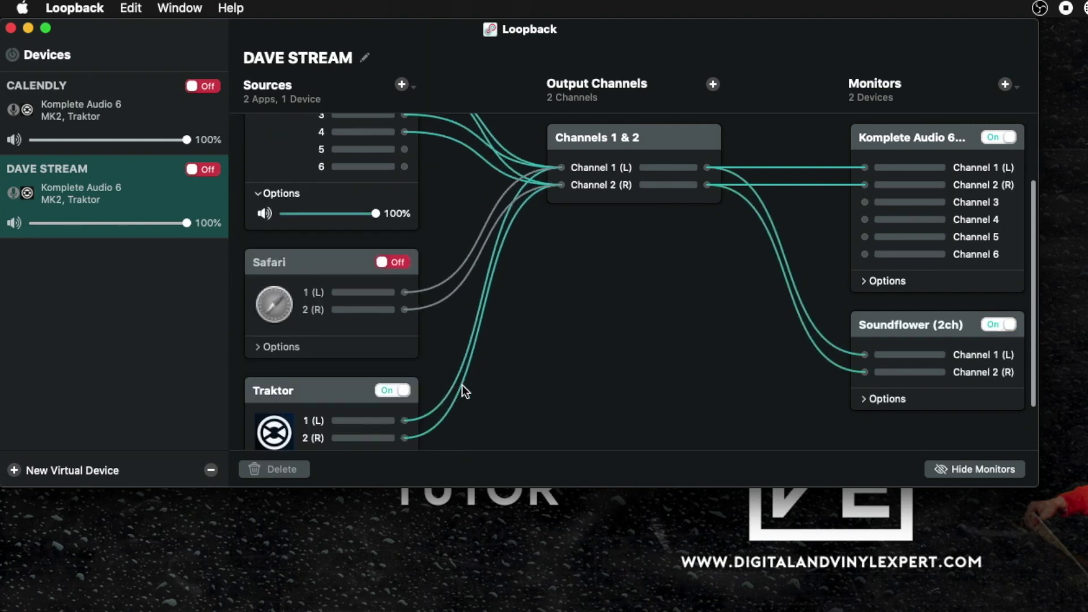
{"action": "left_click", "coordinate": [391, 390]}
{"action": "left_click", "coordinate": [202, 169]}
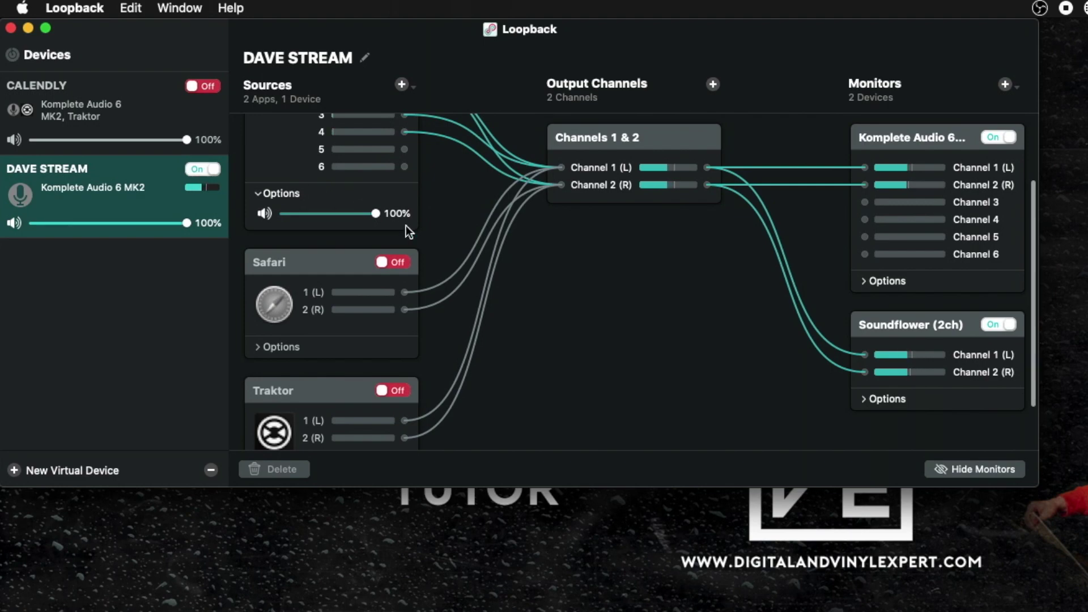
{"action": "scroll", "coordinate": [405, 226], "scroll_direction": "up", "scroll_amount": 3}
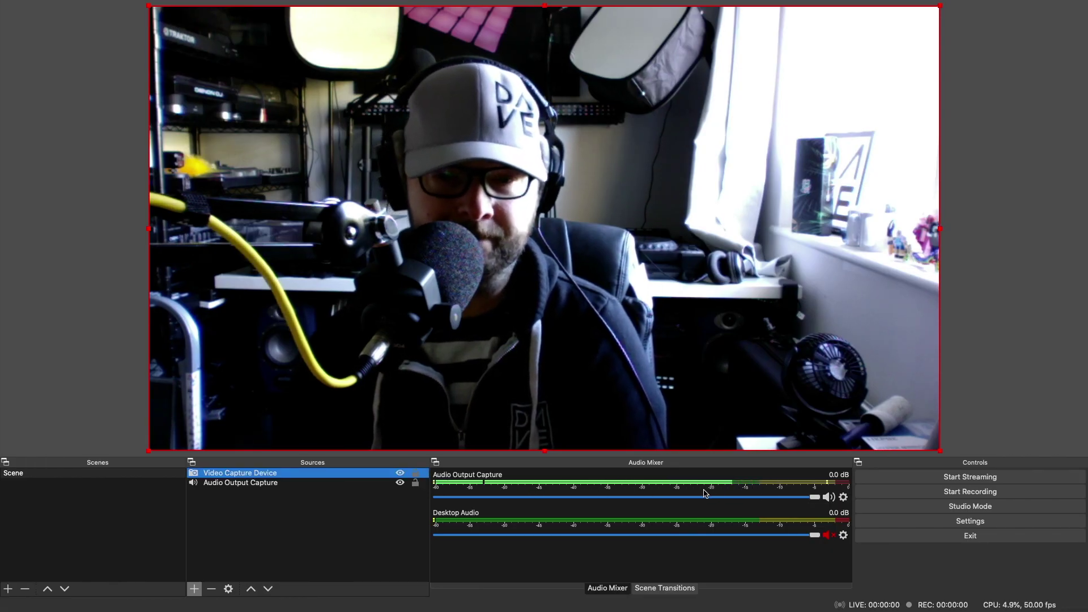
Step: Set the OBS stream service to Custom with server rtmp://uk.castr.io/static and the Castr key
{"action": "left_click", "coordinate": [938, 525]}
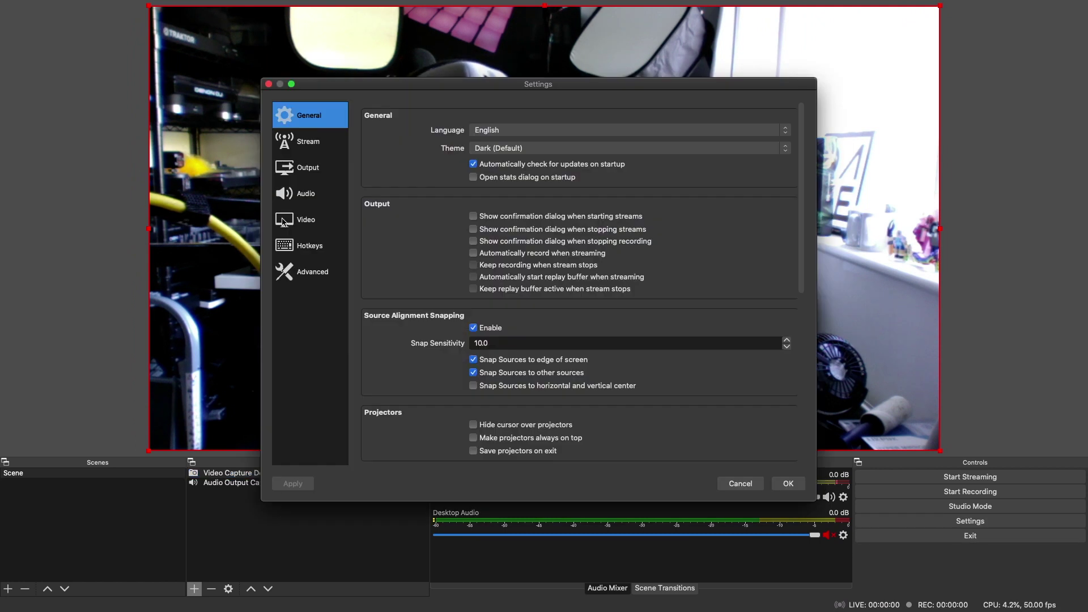
{"action": "left_click", "coordinate": [309, 143]}
{"action": "left_click", "coordinate": [581, 123]}
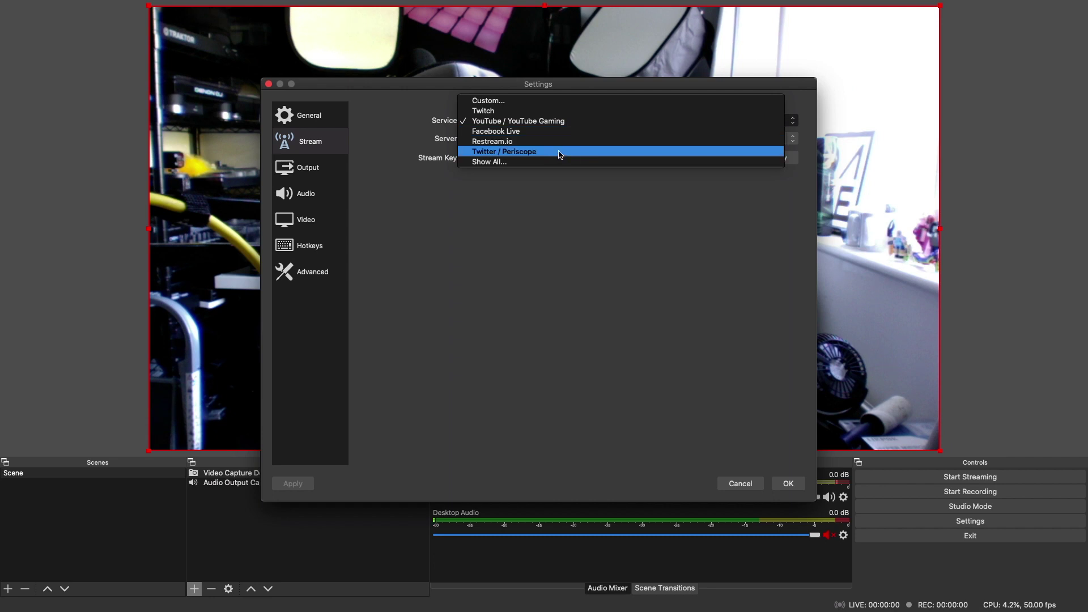
{"action": "left_click", "coordinate": [566, 103]}
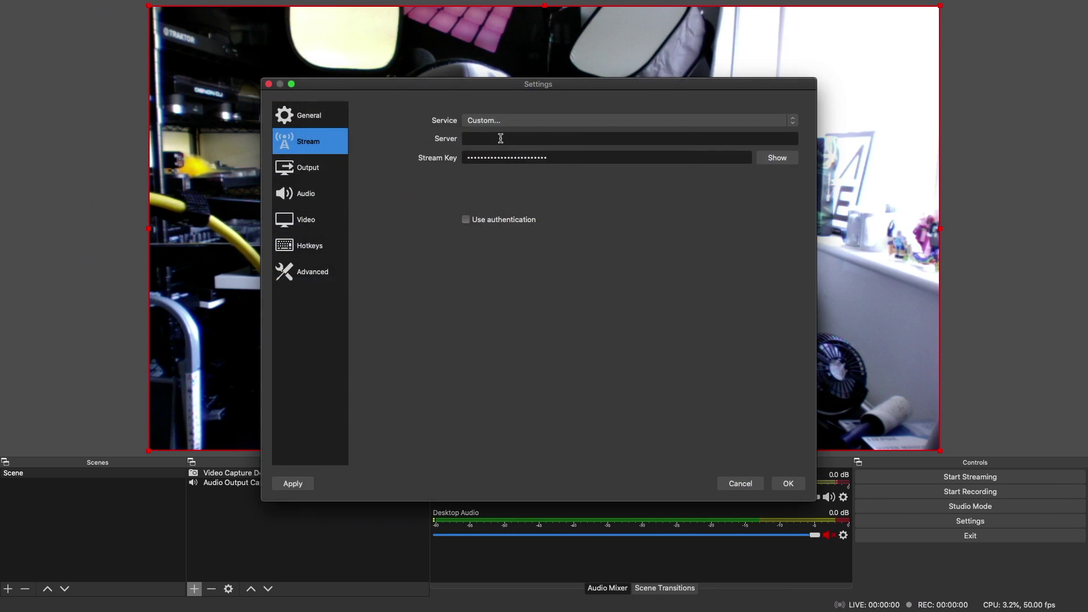
{"action": "left_click", "coordinate": [499, 139]}
{"action": "type", "text": "rtmp://uk.castr.io/static"}
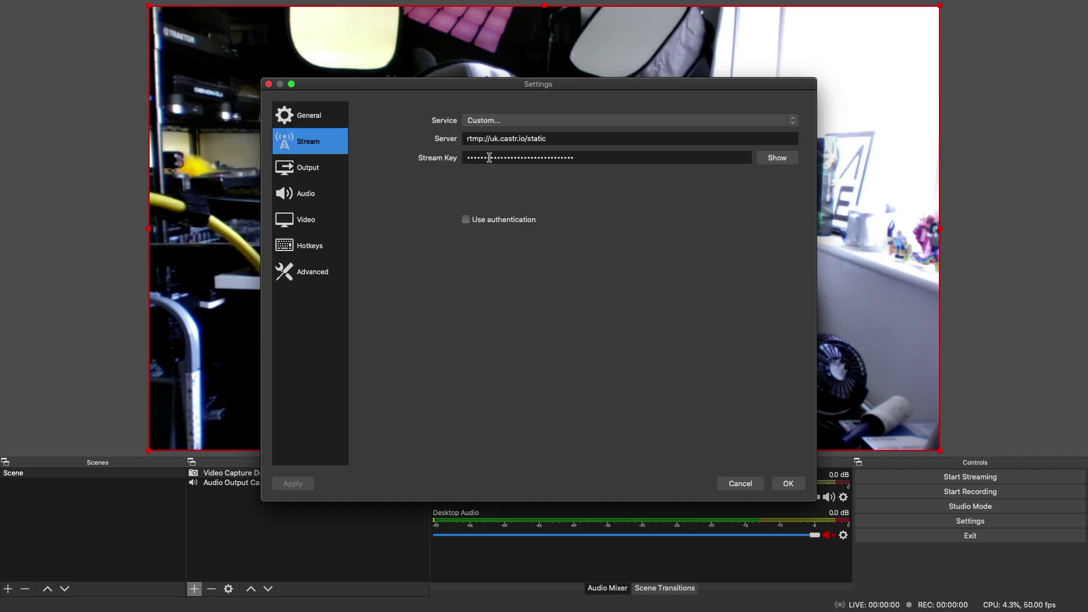
{"action": "left_click", "coordinate": [789, 483]}
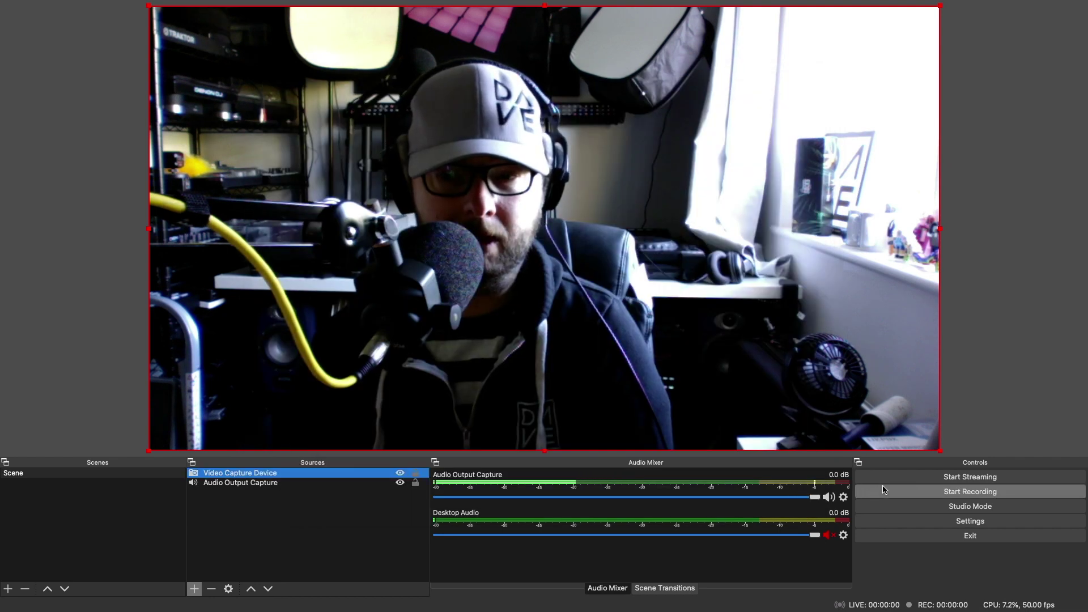
Step: Start streaming from OBS, then toggle the DNB MADNESS YouTube relay on and back off
{"action": "left_click", "coordinate": [904, 482]}
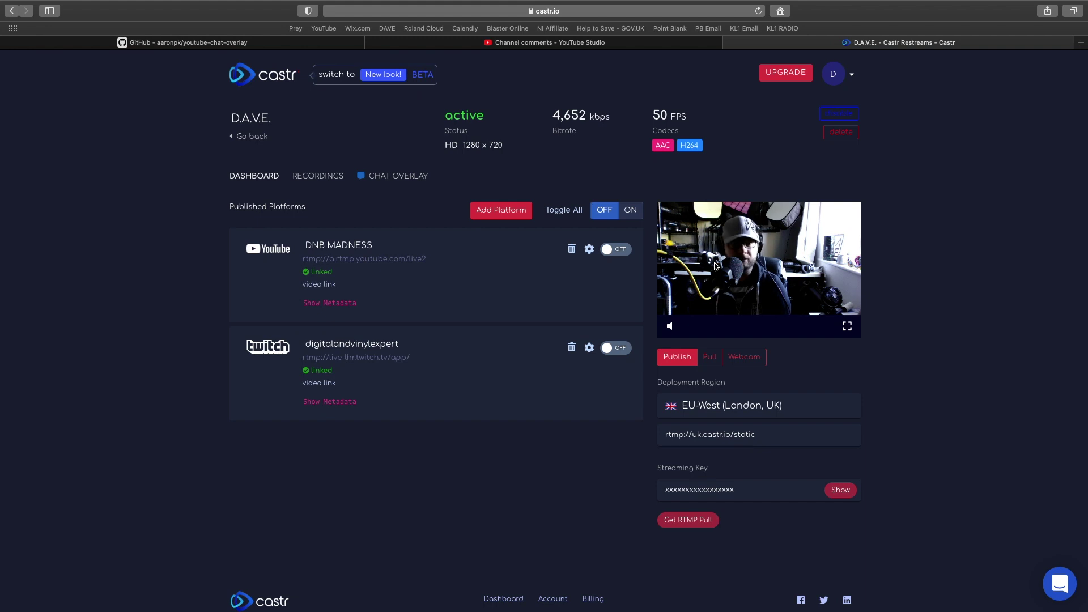
{"action": "left_click", "coordinate": [616, 250]}
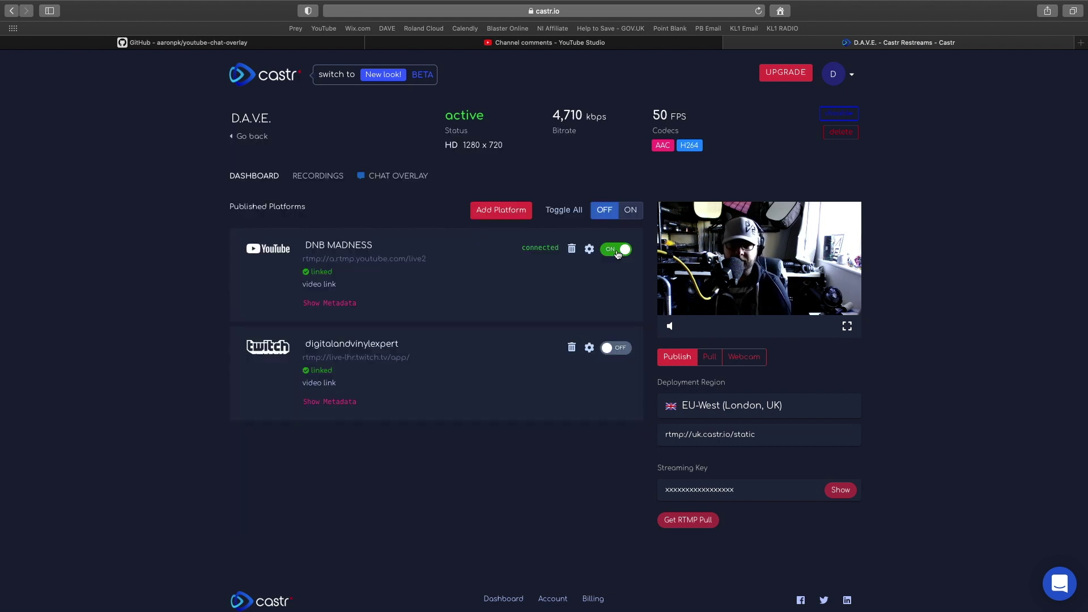
{"action": "left_click", "coordinate": [617, 250]}
Step: Generate the chat overlay URL, open the chat app, and shrink its window out of full screen
{"action": "left_click", "coordinate": [376, 177]}
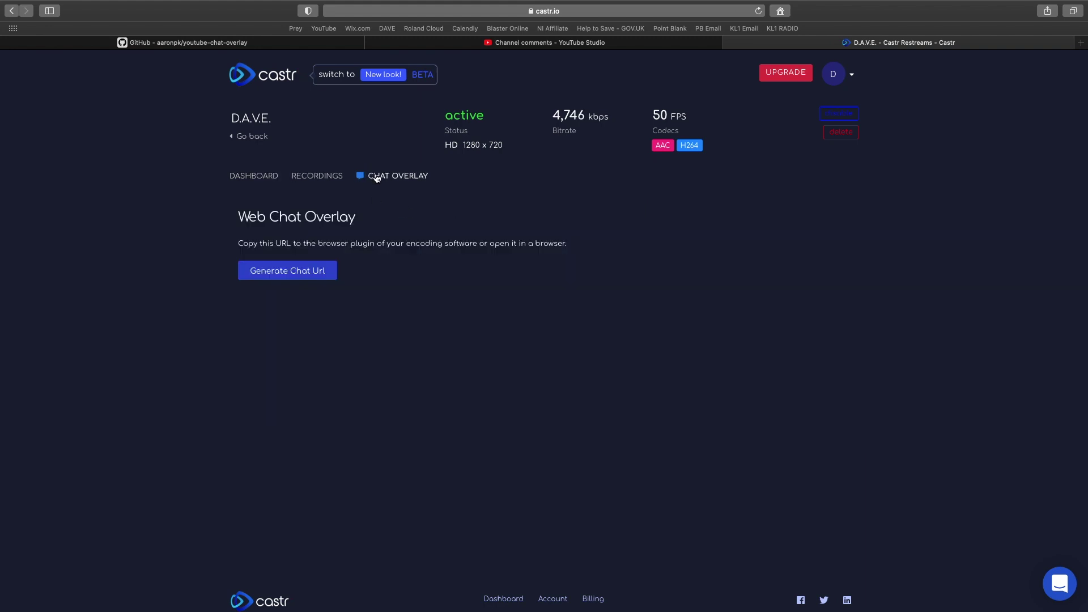
{"action": "left_click", "coordinate": [273, 271]}
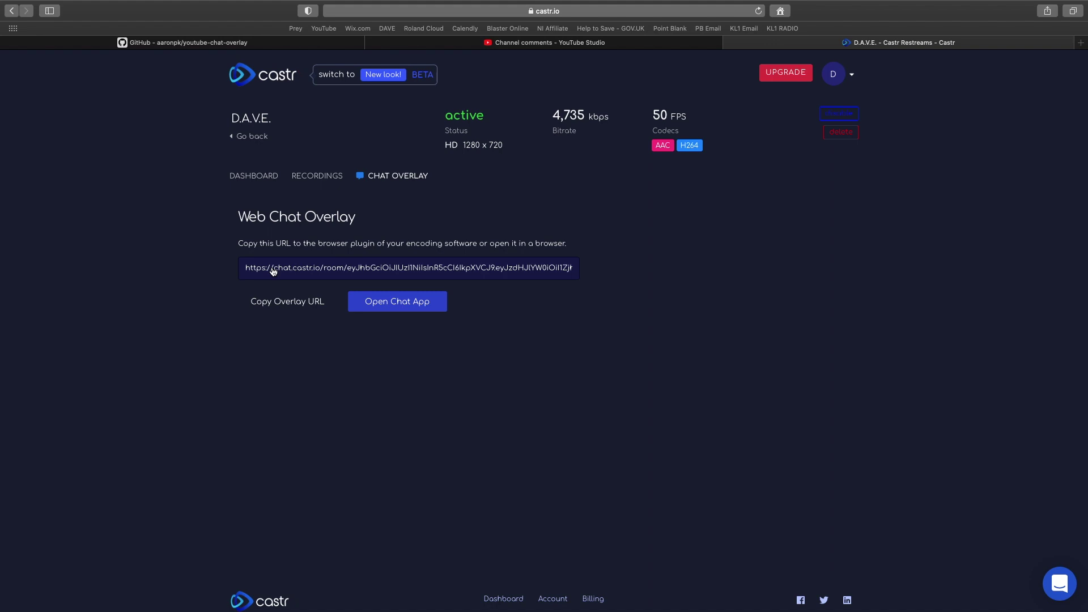
{"action": "left_click", "coordinate": [397, 301]}
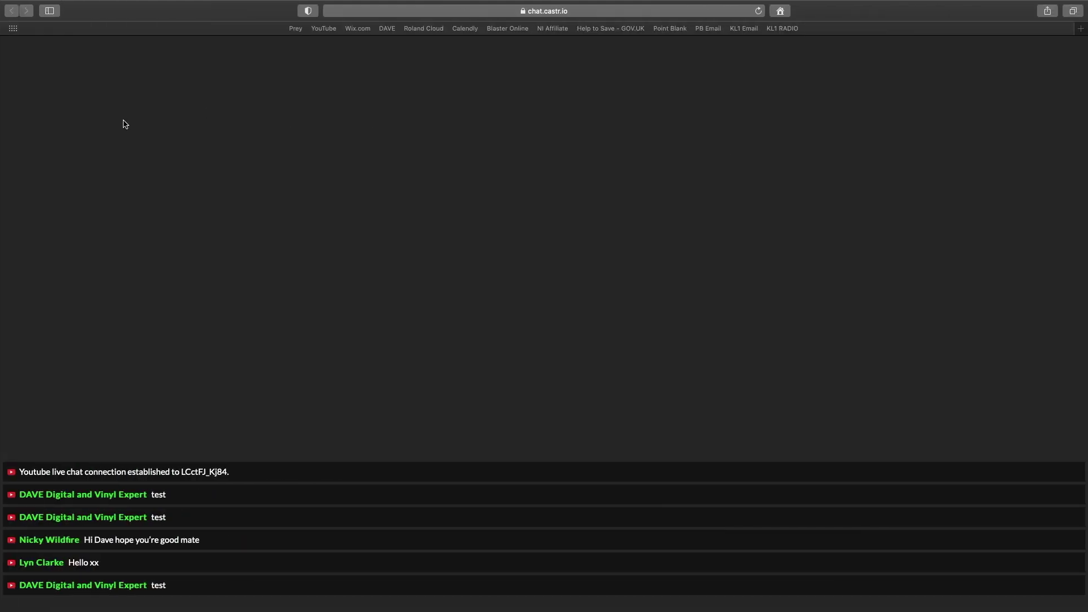
{"action": "mouse_move", "coordinate": [25, 3]}
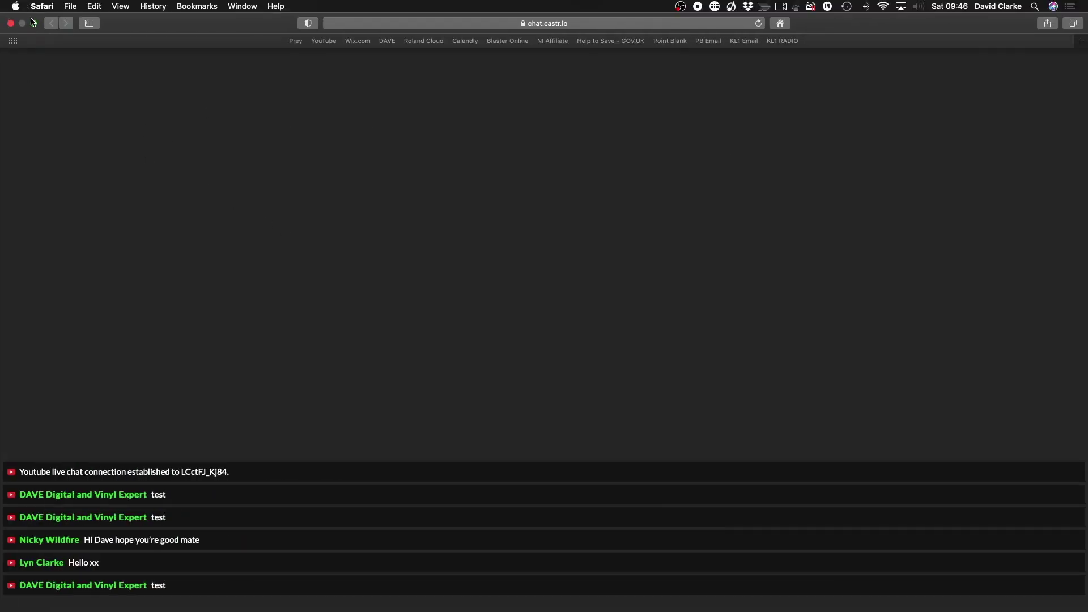
{"action": "left_click", "coordinate": [33, 24]}
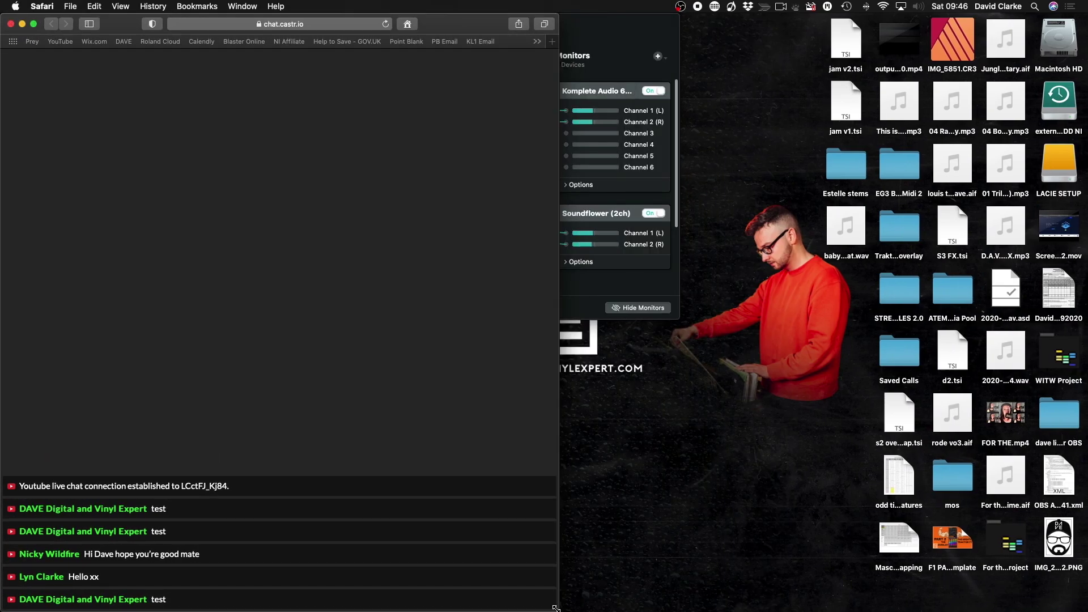
{"action": "left_click_drag", "start_coordinate": [556, 608], "coordinate": [552, 185]}
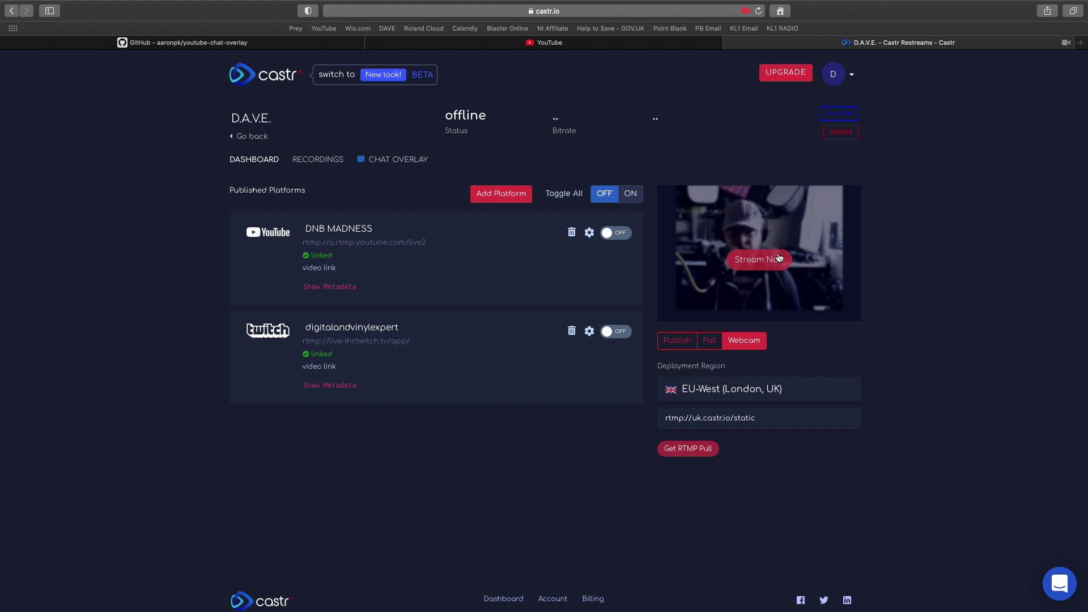
Step: Look over the Publish and Recordings views, then delete the D.A.V.E. stream with its content
{"action": "left_click", "coordinate": [261, 163]}
{"action": "left_click", "coordinate": [319, 160]}
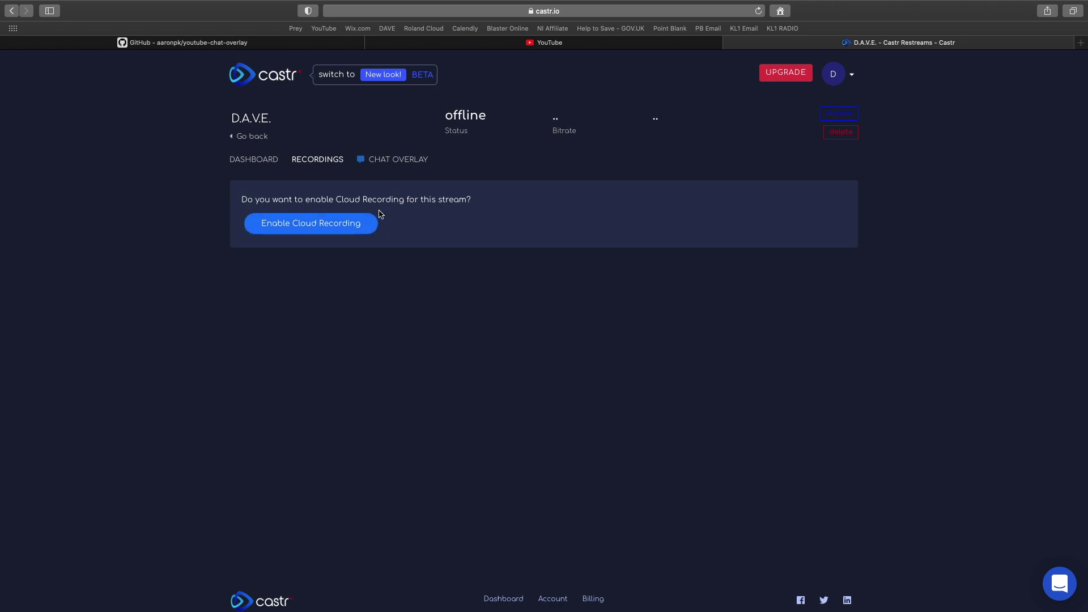
{"action": "left_click", "coordinate": [273, 162]}
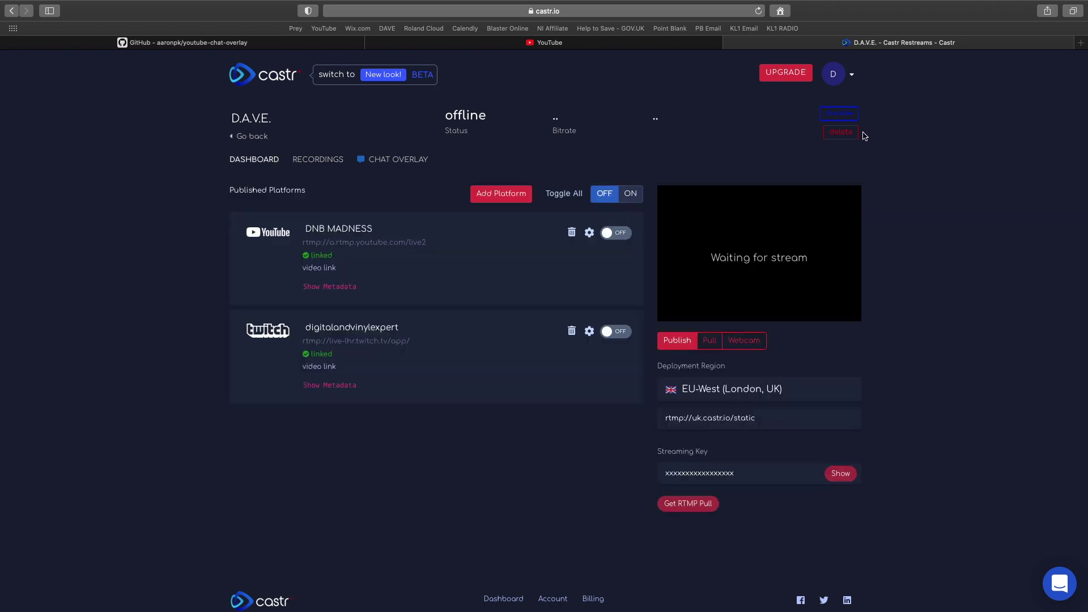
{"action": "left_click", "coordinate": [840, 132]}
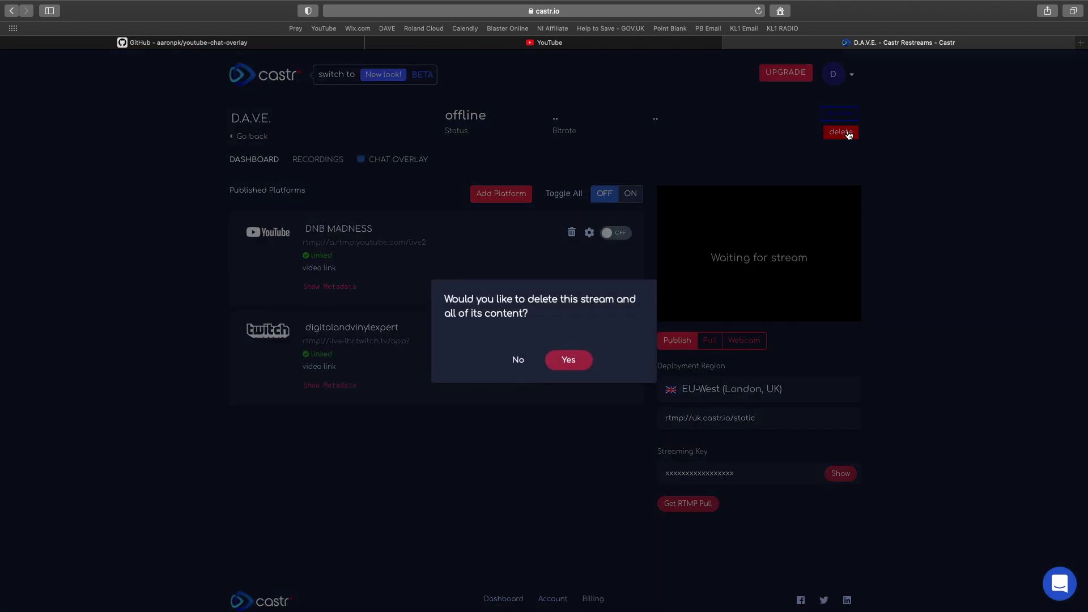
{"action": "left_click", "coordinate": [550, 358]}
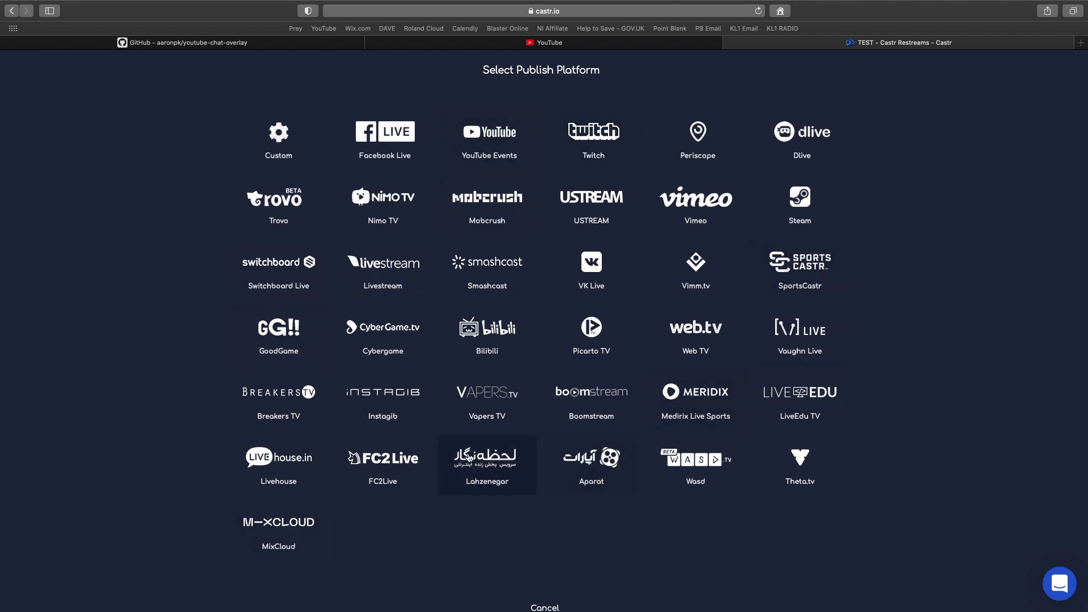
Step: Dismiss the Select Publish Platform overlay to see MixCloud and the YouTube 'test' platform, both off
{"action": "key", "text": "Escape"}
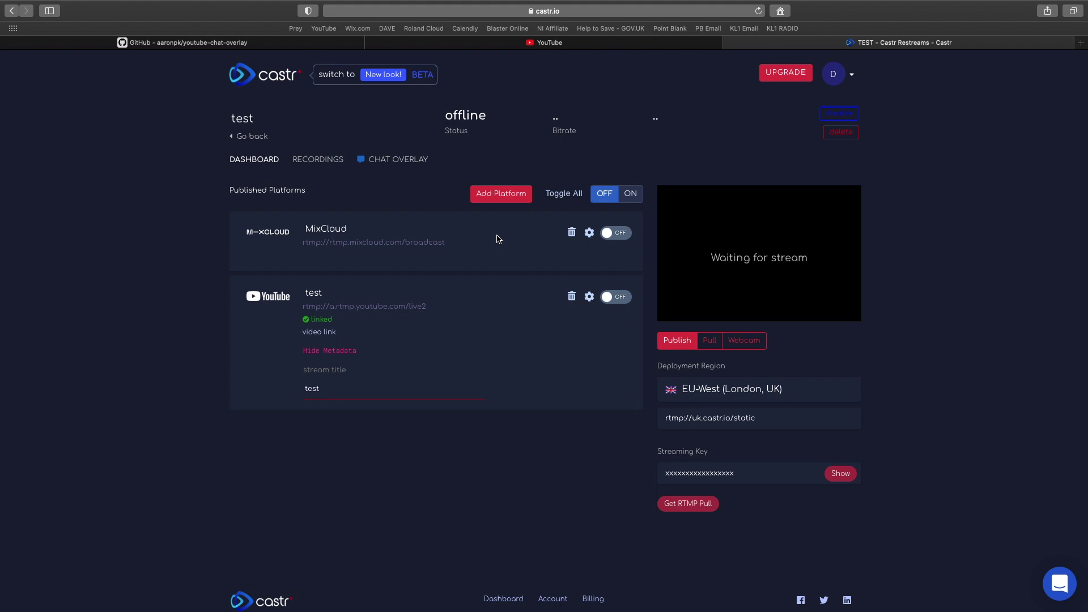
{"action": "left_click", "coordinate": [709, 340]}
{"action": "left_click", "coordinate": [682, 343]}
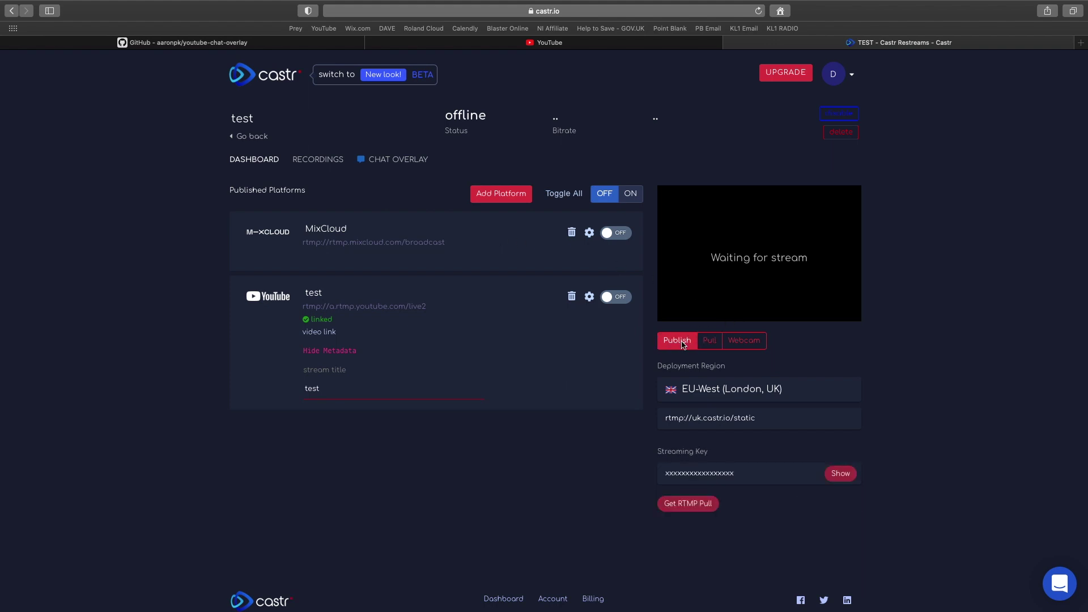